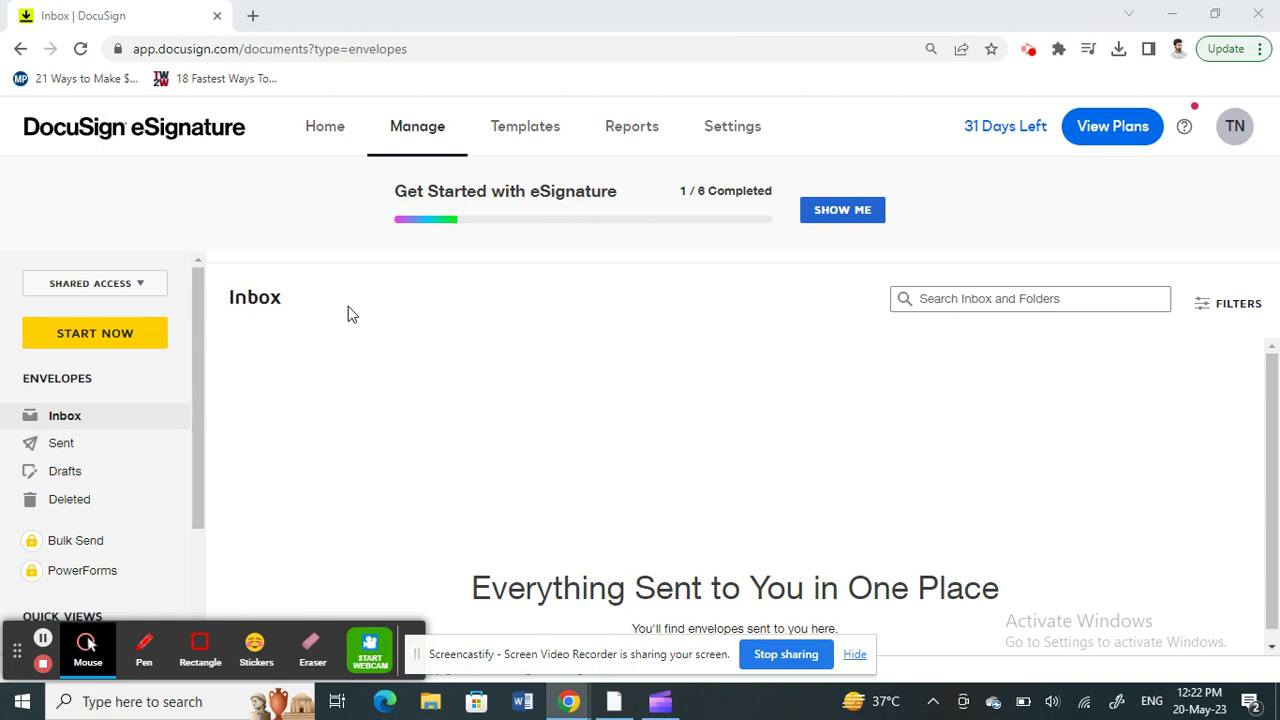
Step: Search Google for 'docusign' in a new tab and open the official DocuSign site
left_click(253, 16)
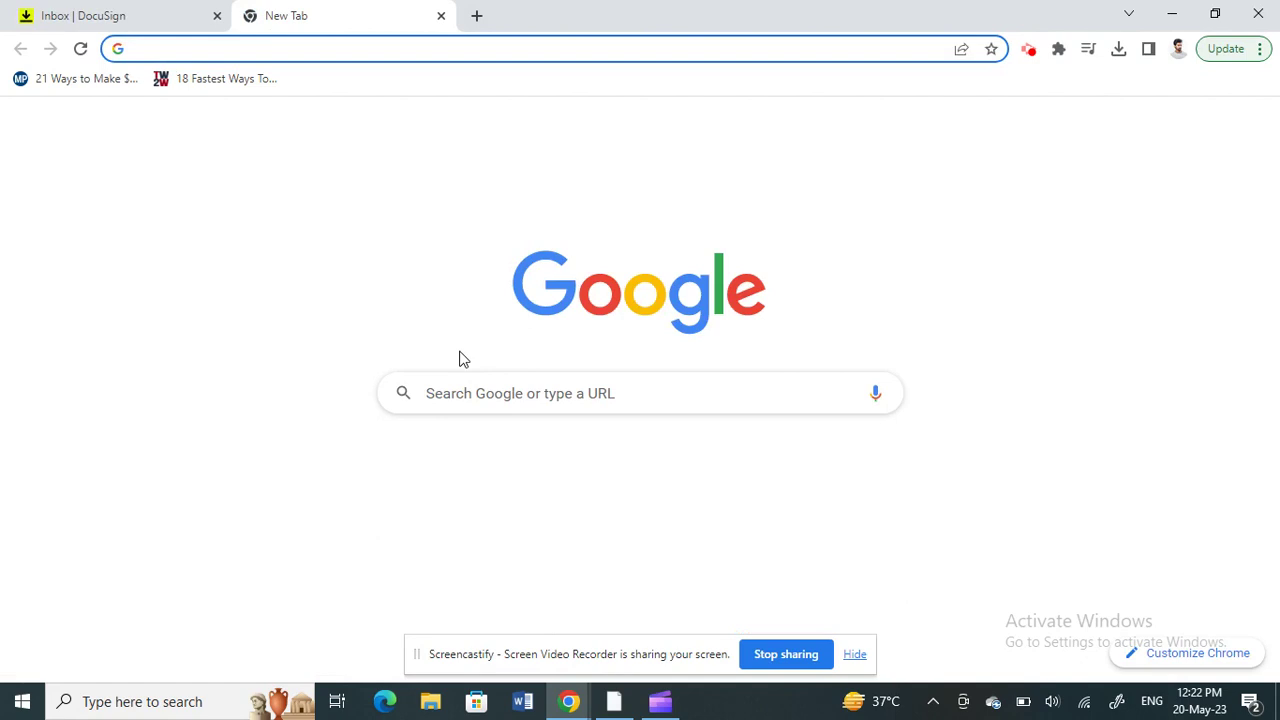
left_click(457, 403)
type("do")
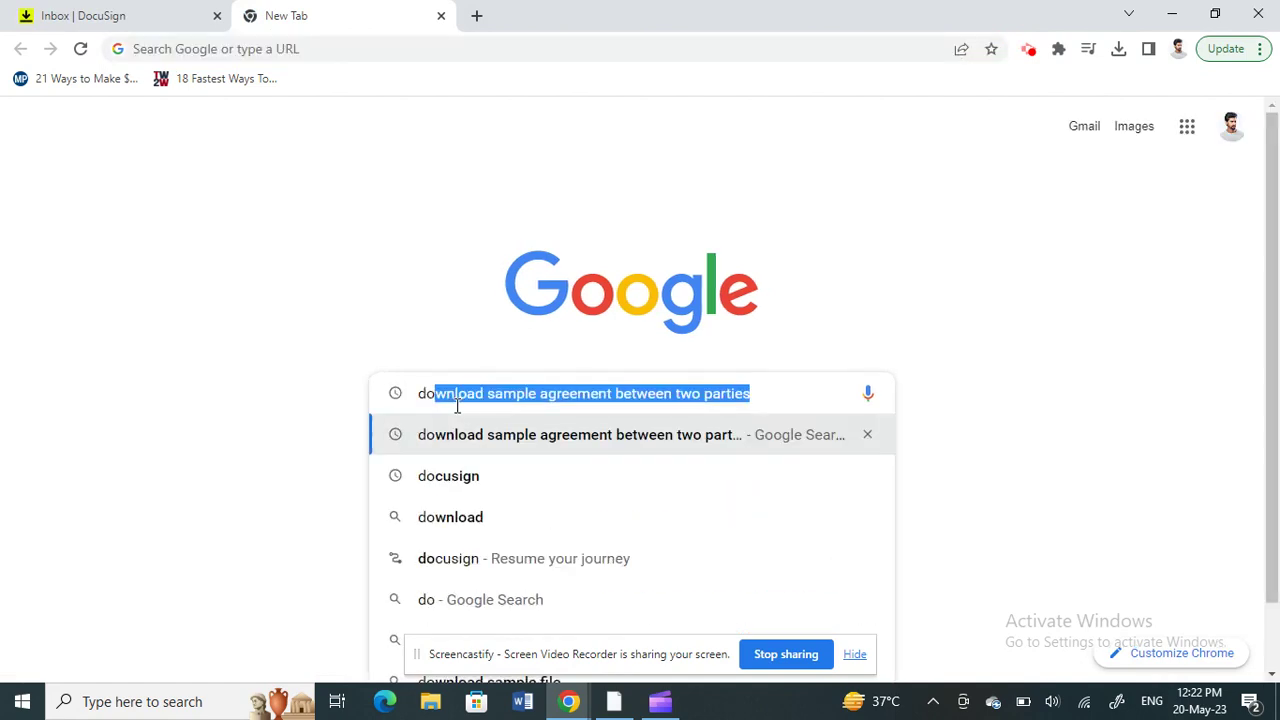
left_click(436, 476)
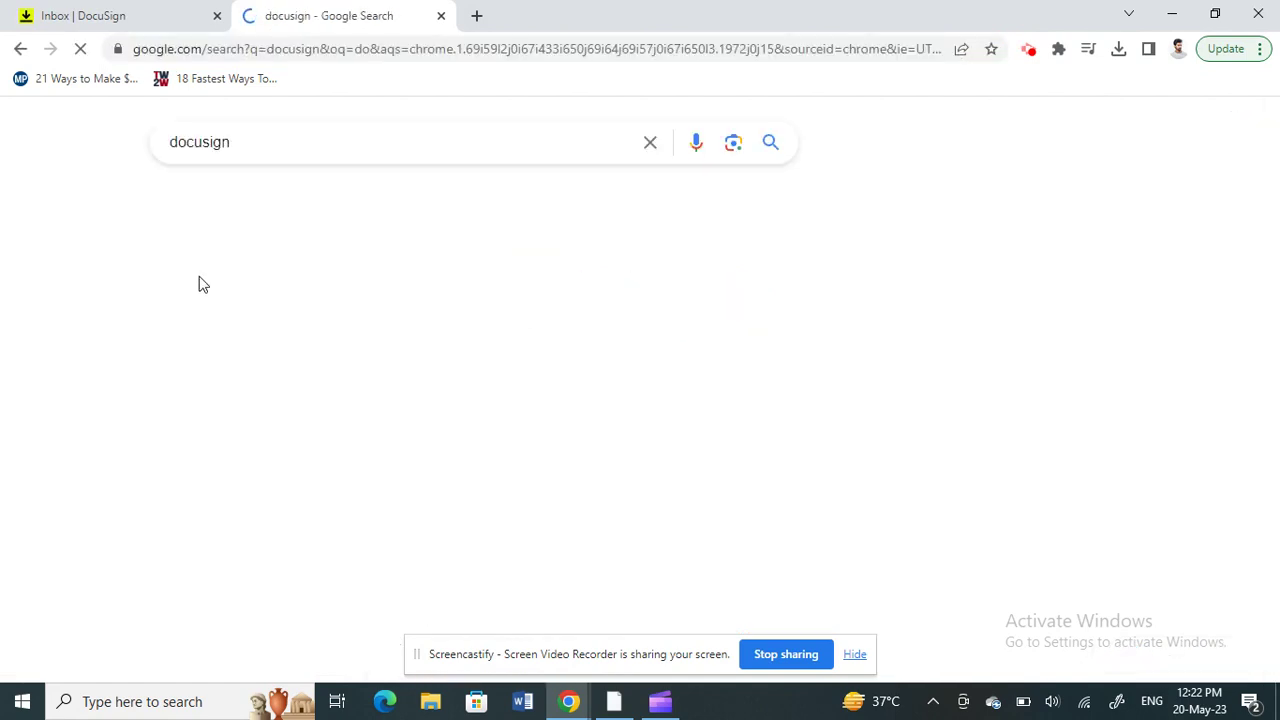
scroll(188, 458, "down", 10)
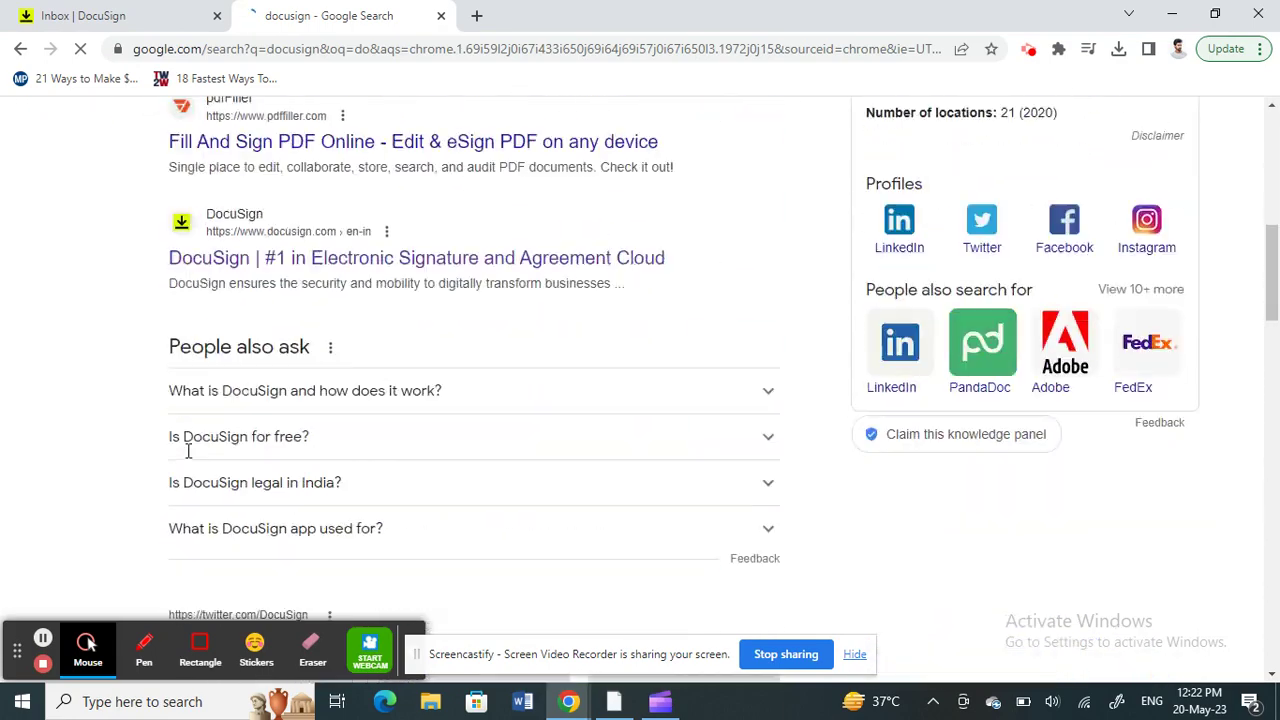
scroll(190, 458, "up", 5)
scroll(190, 458, "down", 2)
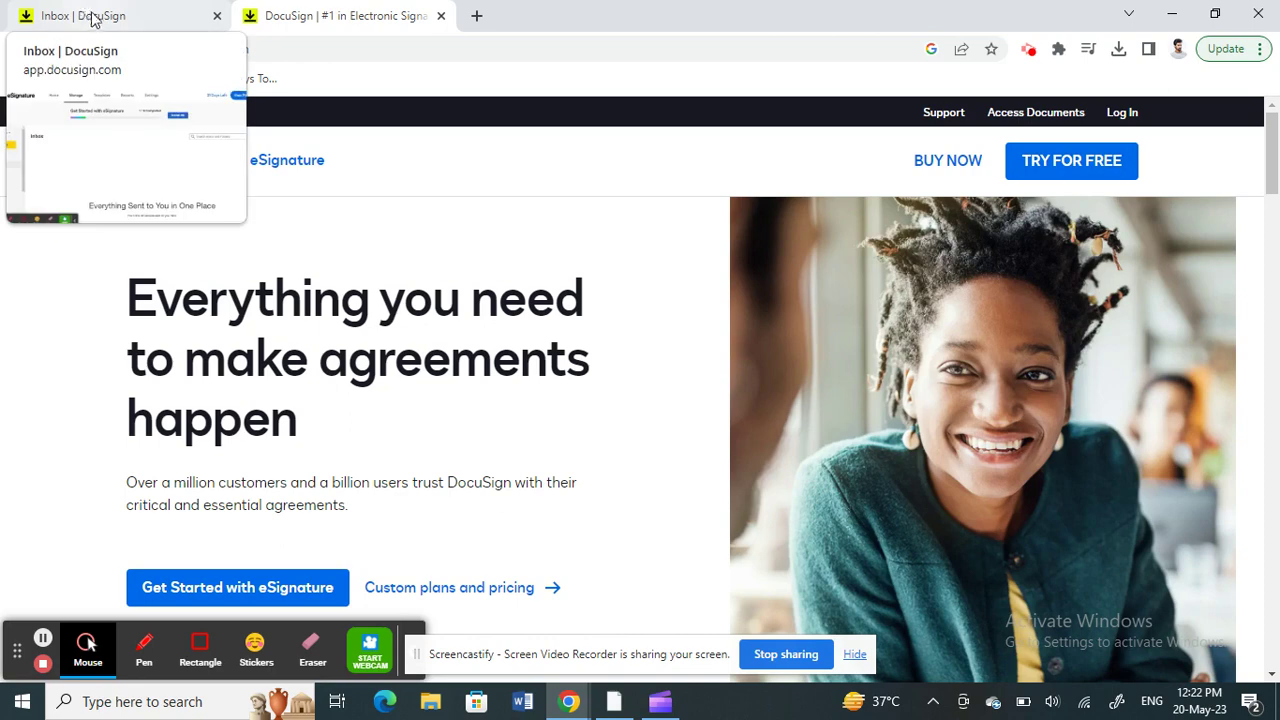
Step: Return to the eSignature inbox and create a new envelope with START NOW
left_click(100, 25)
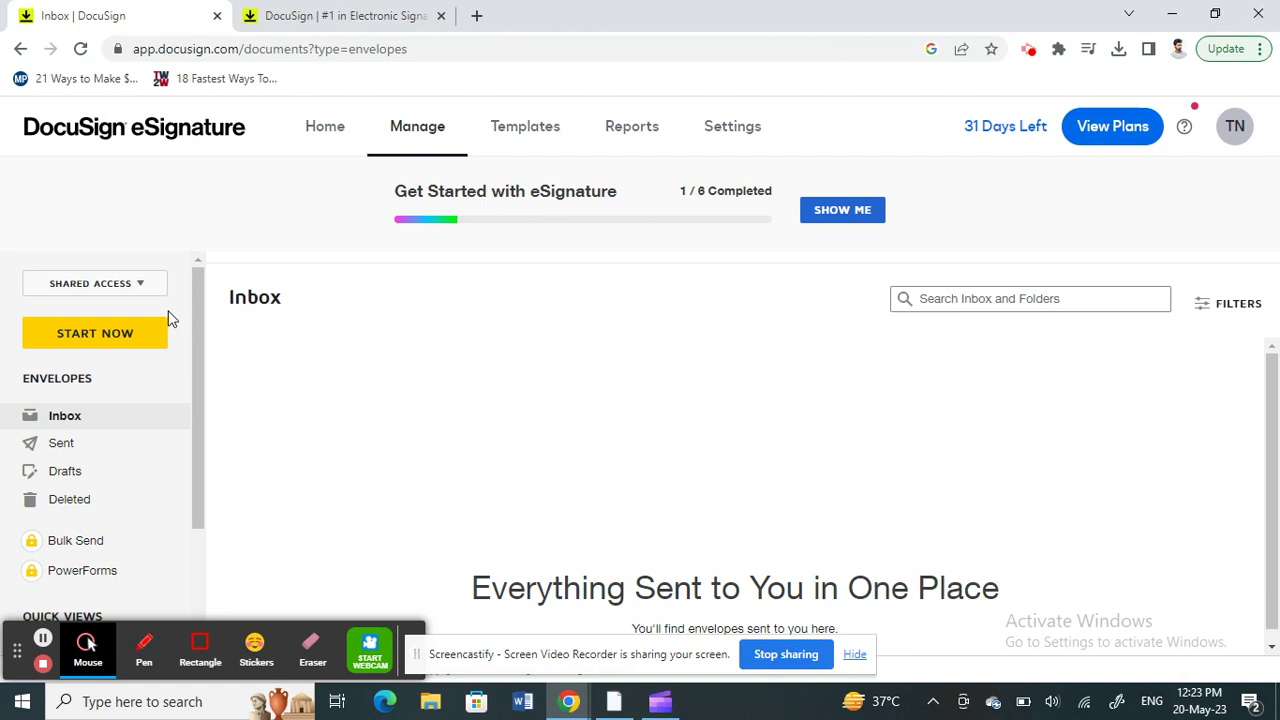
left_click(100, 337)
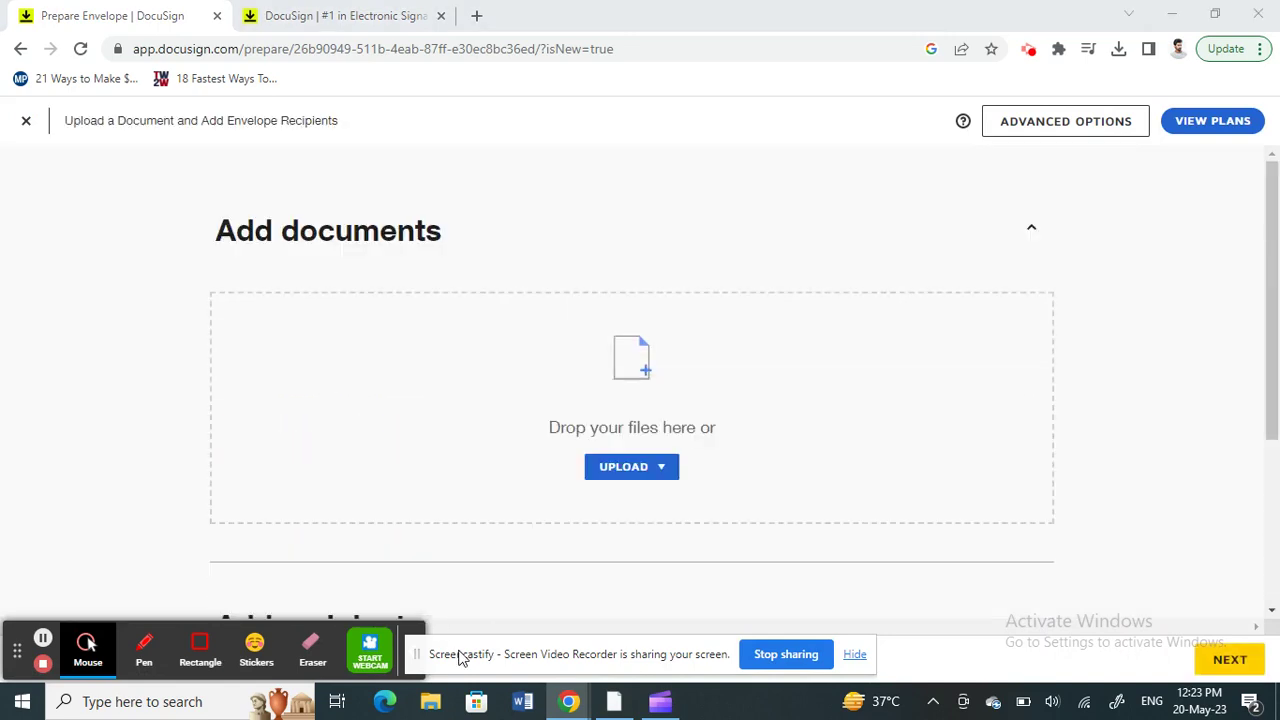
left_click_drag(457, 657, 801, 667)
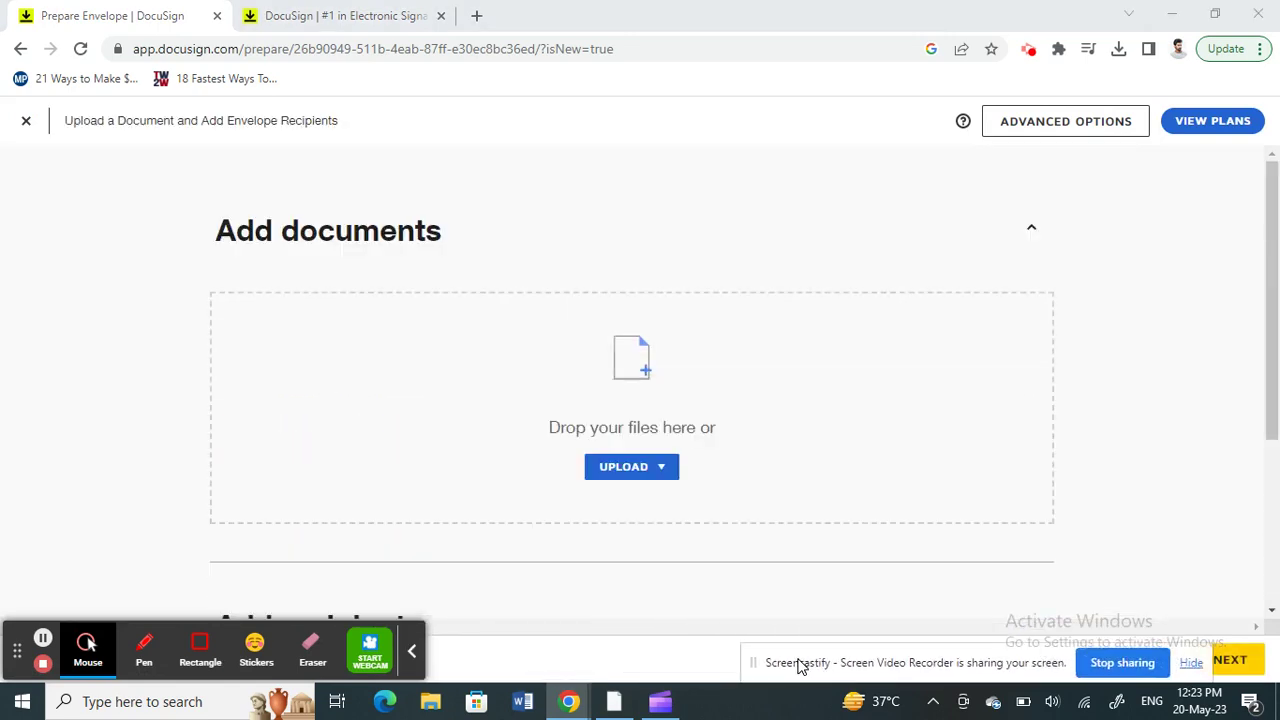
scroll(686, 391, "down", 1)
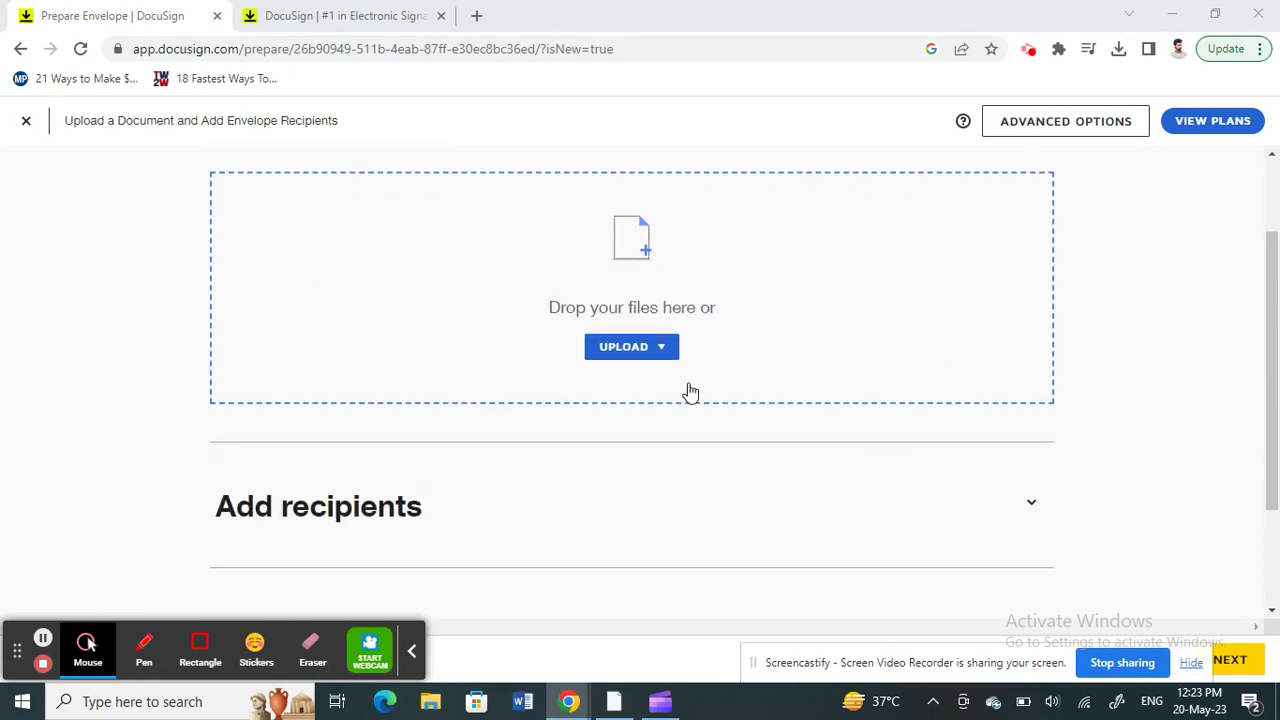
Step: Upload the 10-page Signaturely-SEO-Proposal-Template.pdf from Downloads into the envelope
left_click(626, 349)
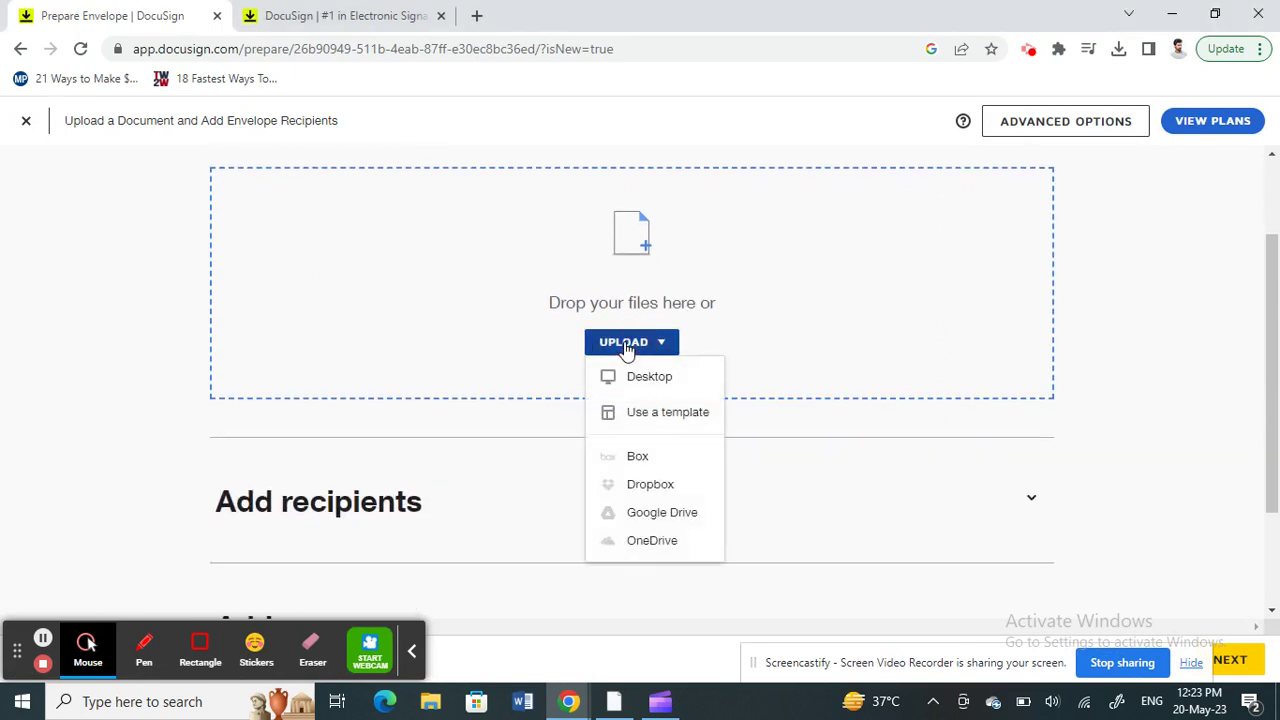
left_click(640, 375)
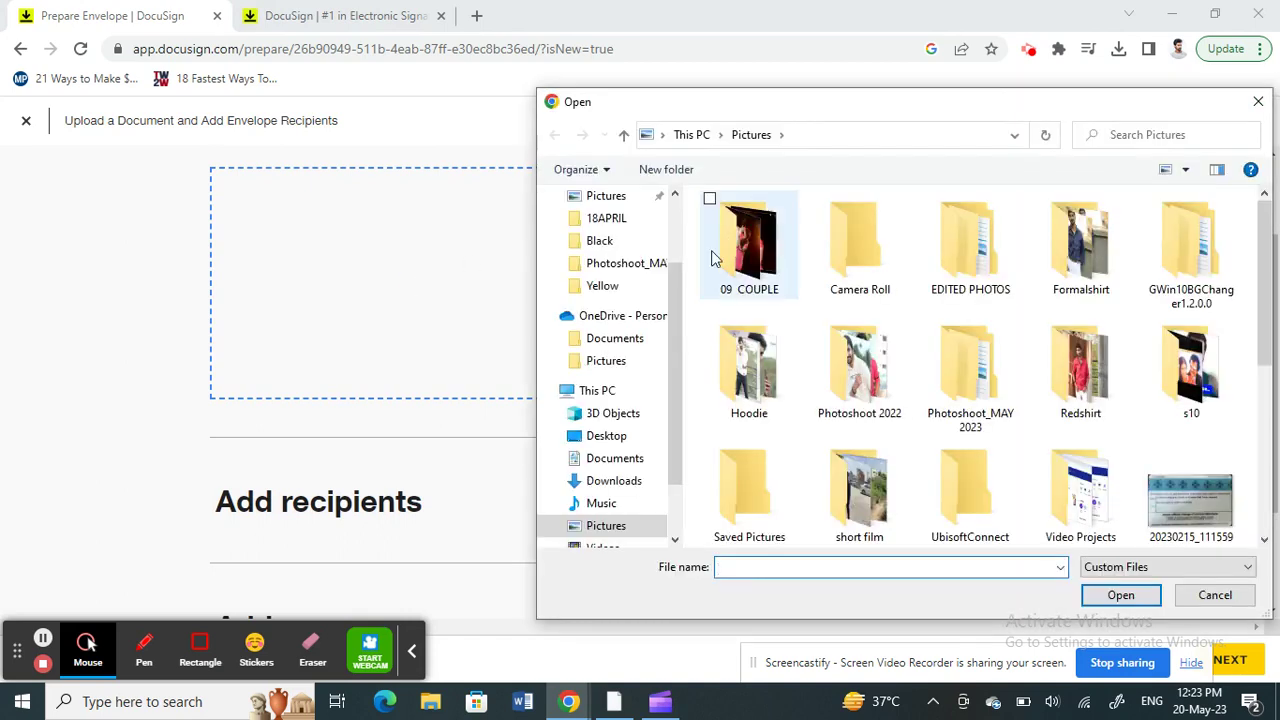
scroll(606, 289, "up", 2)
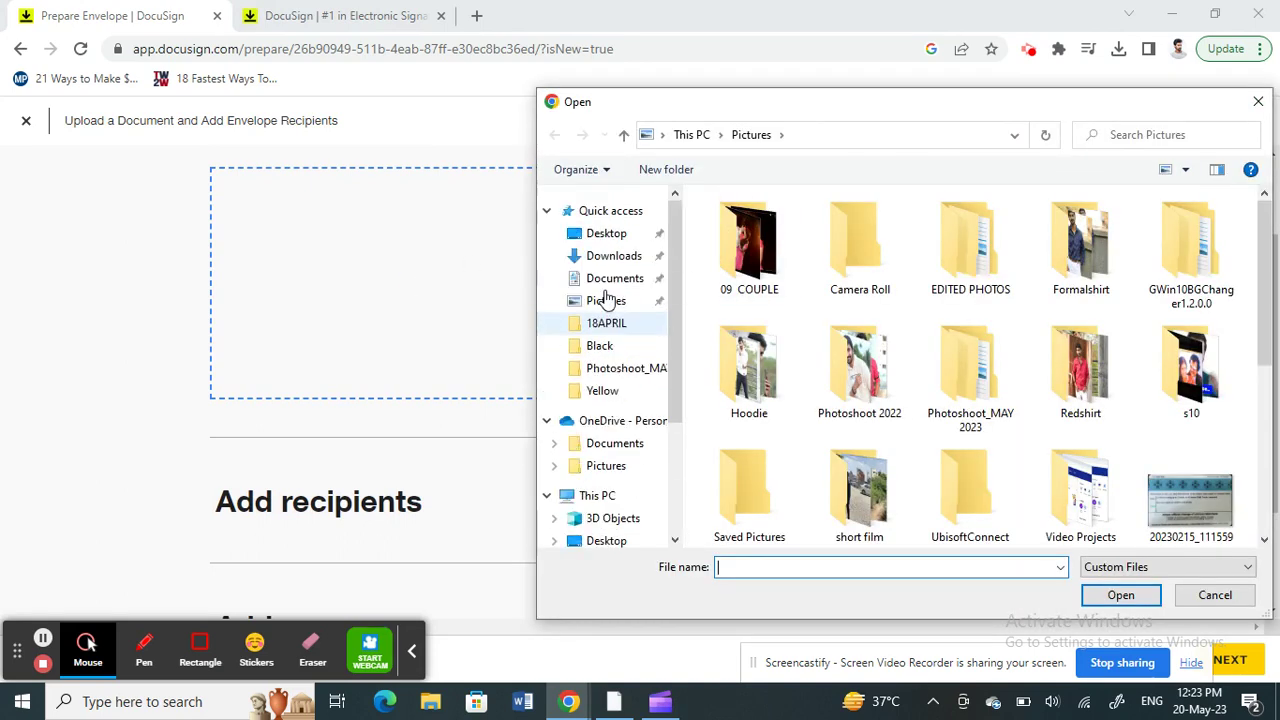
left_click(618, 258)
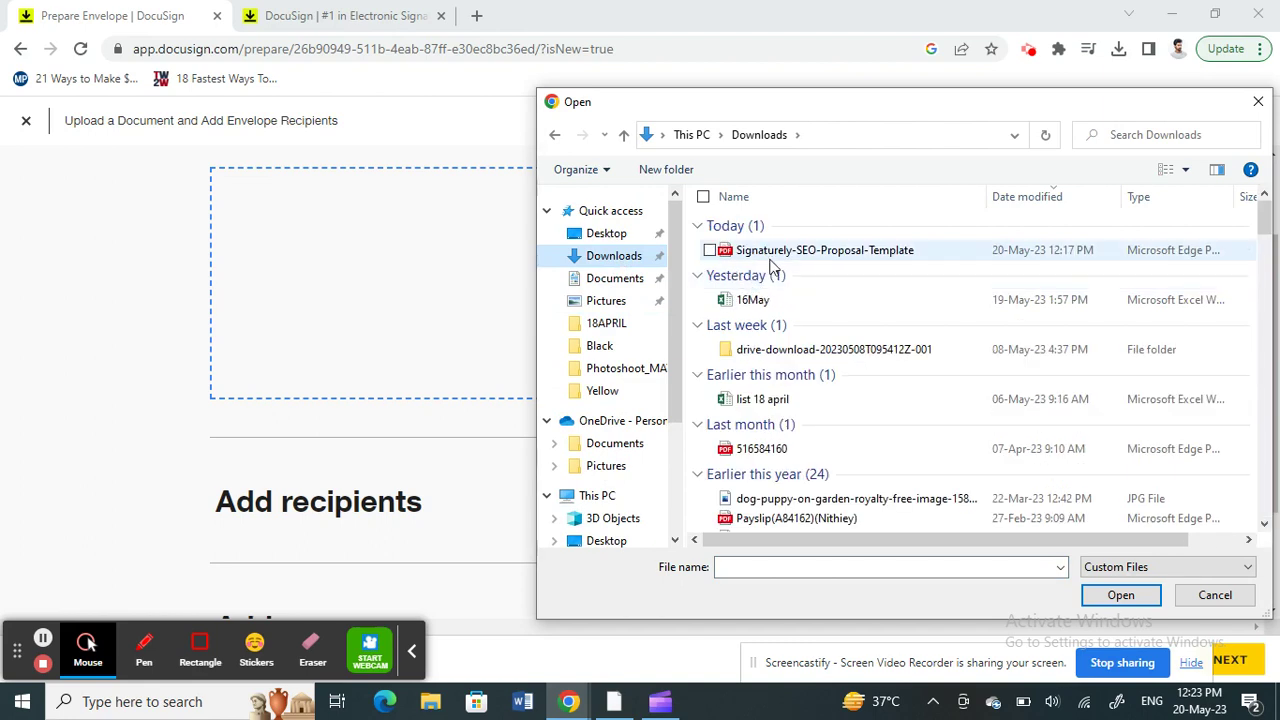
left_click_drag(778, 252, 443, 304)
left_click(183, 377)
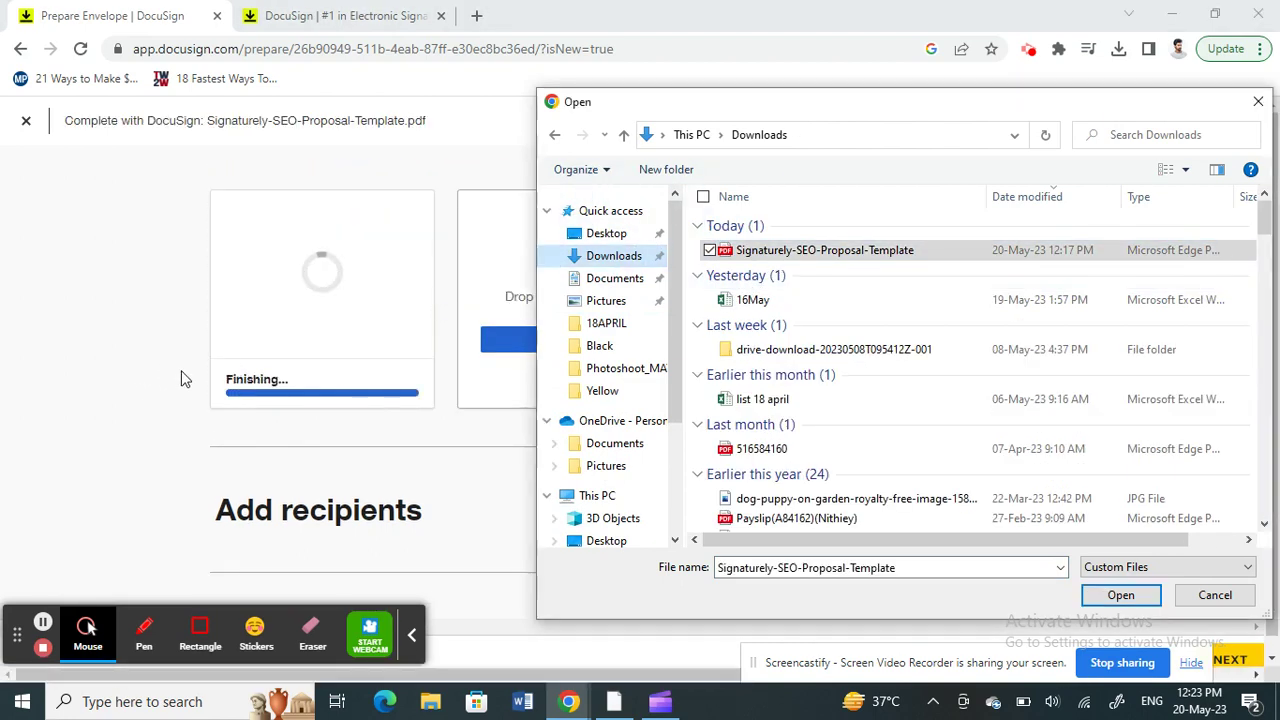
left_click(1260, 104)
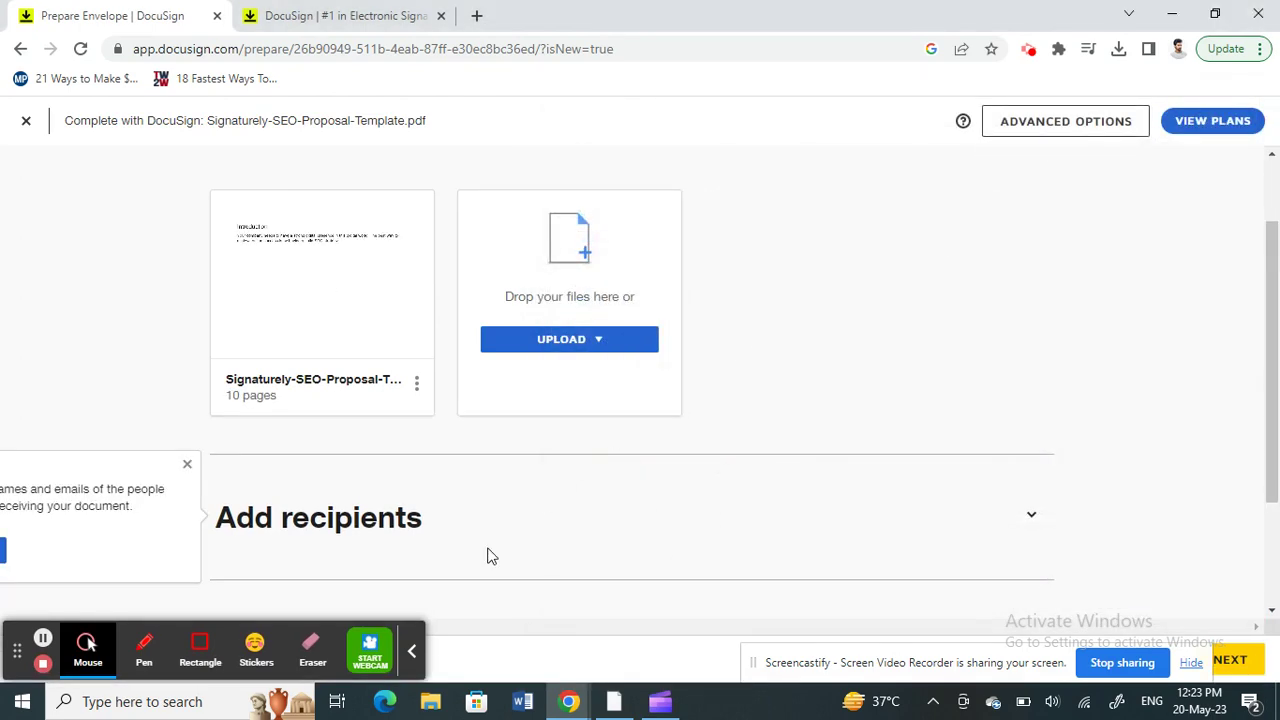
Step: Dismiss the recipient hints and expand the Add recipients section
scroll(490, 556, "down", 2)
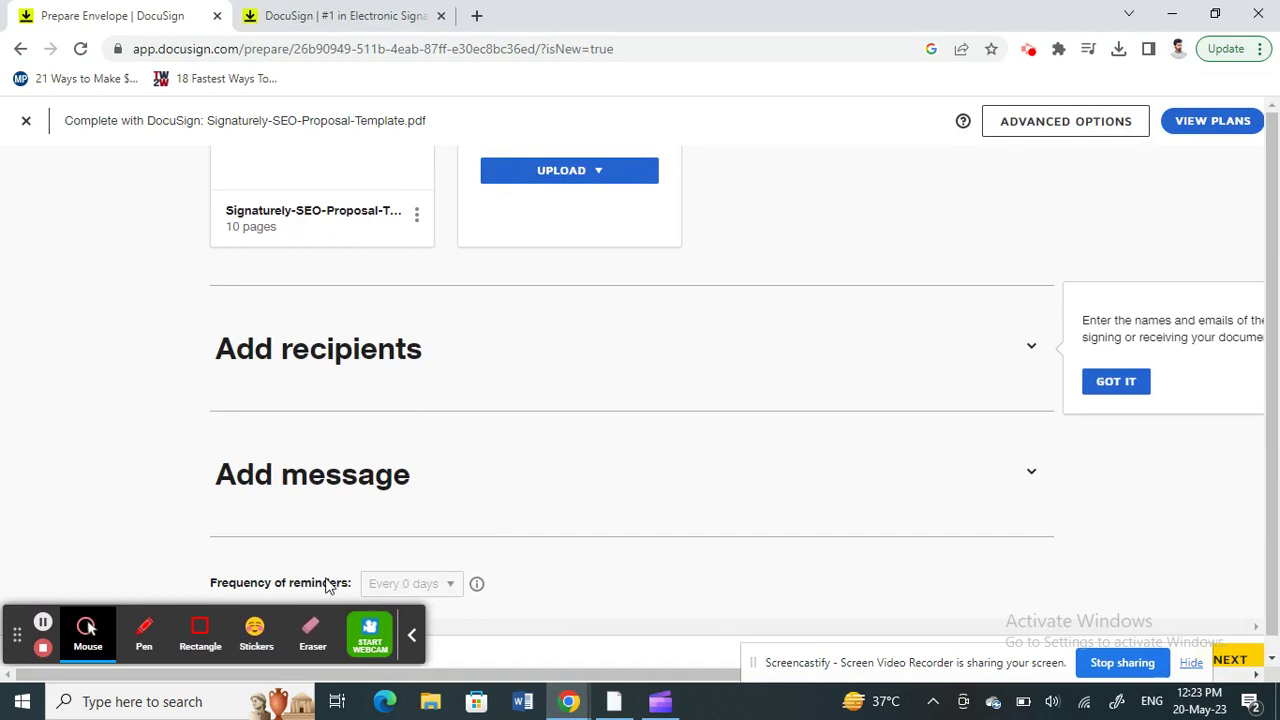
left_click(539, 425)
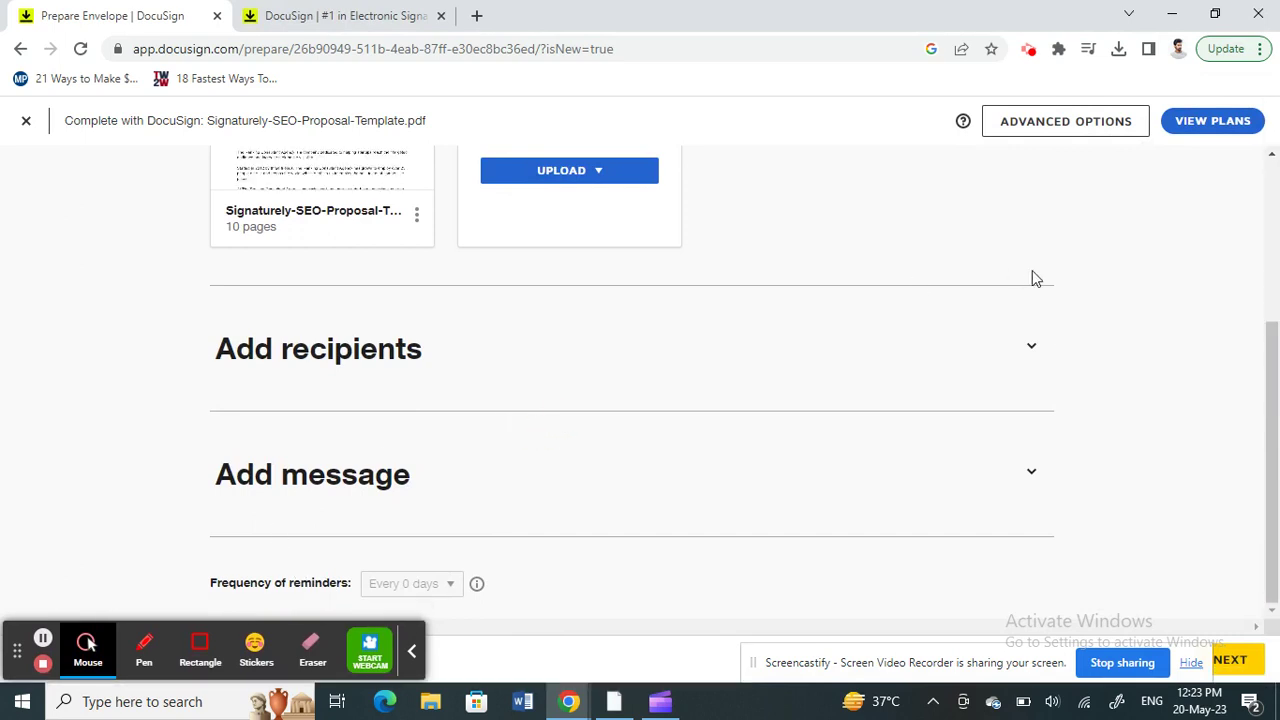
left_click(1032, 358)
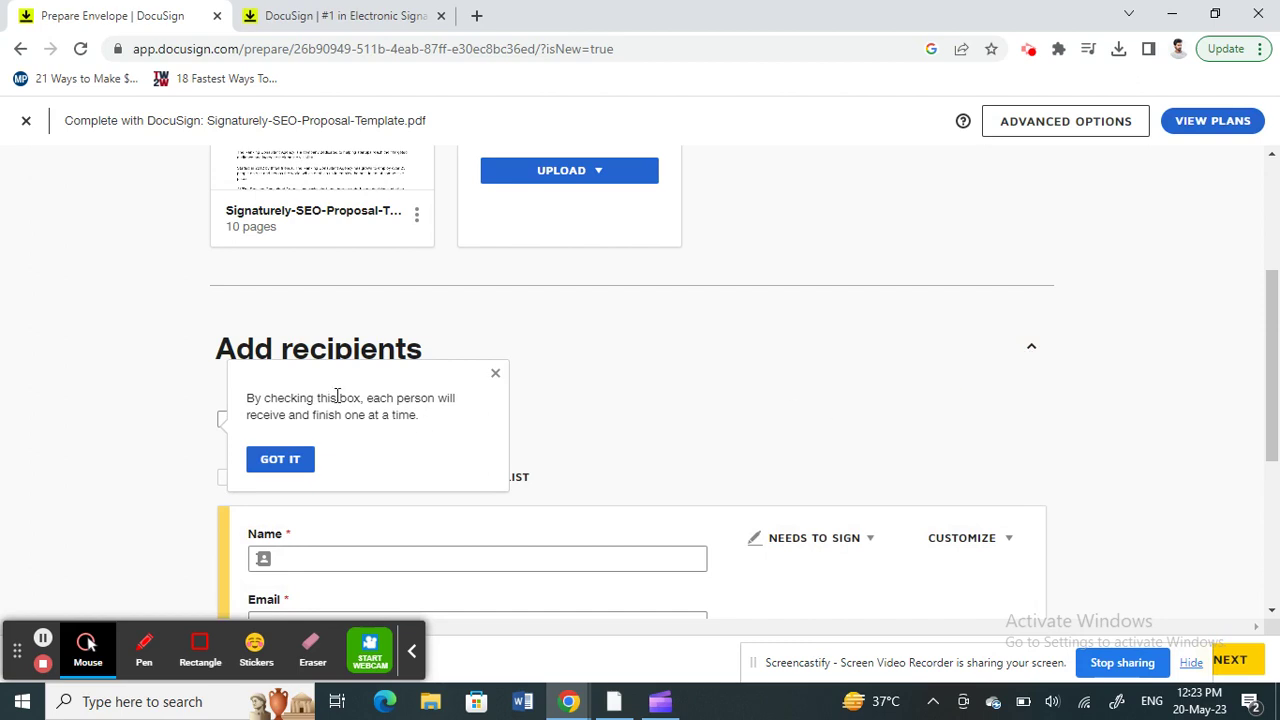
left_click(496, 374)
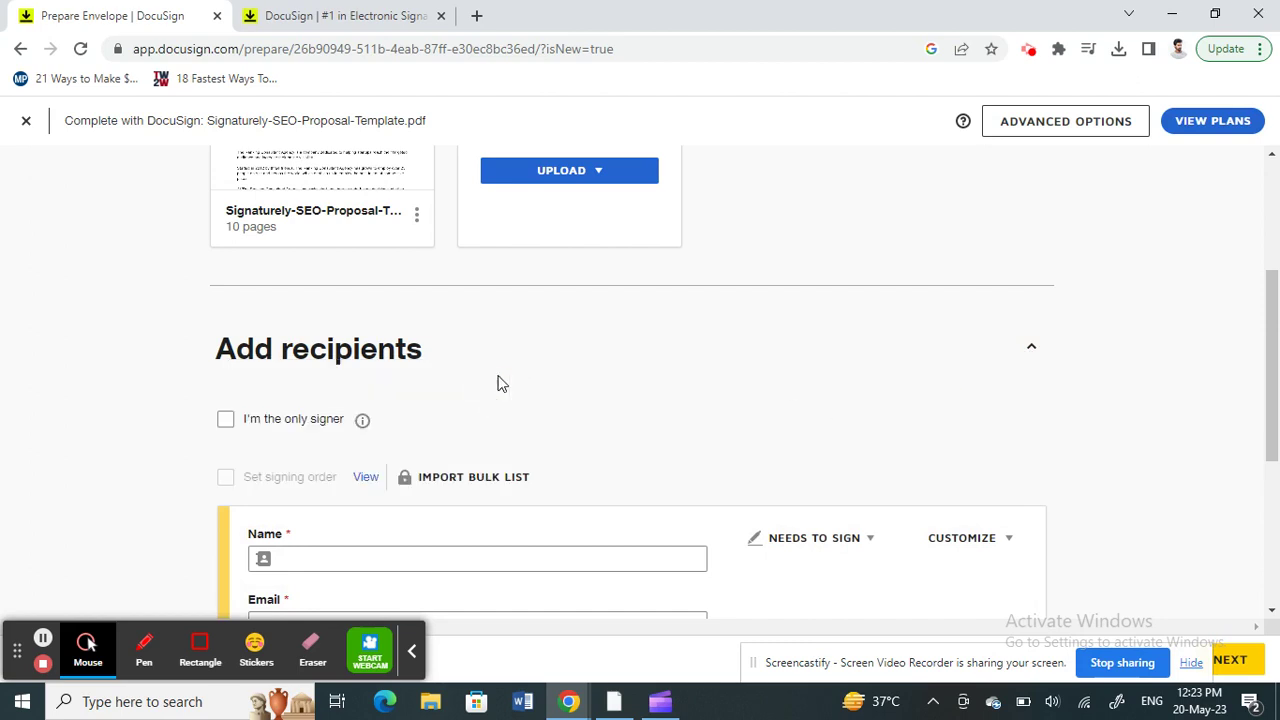
scroll(600, 395, "down", 2)
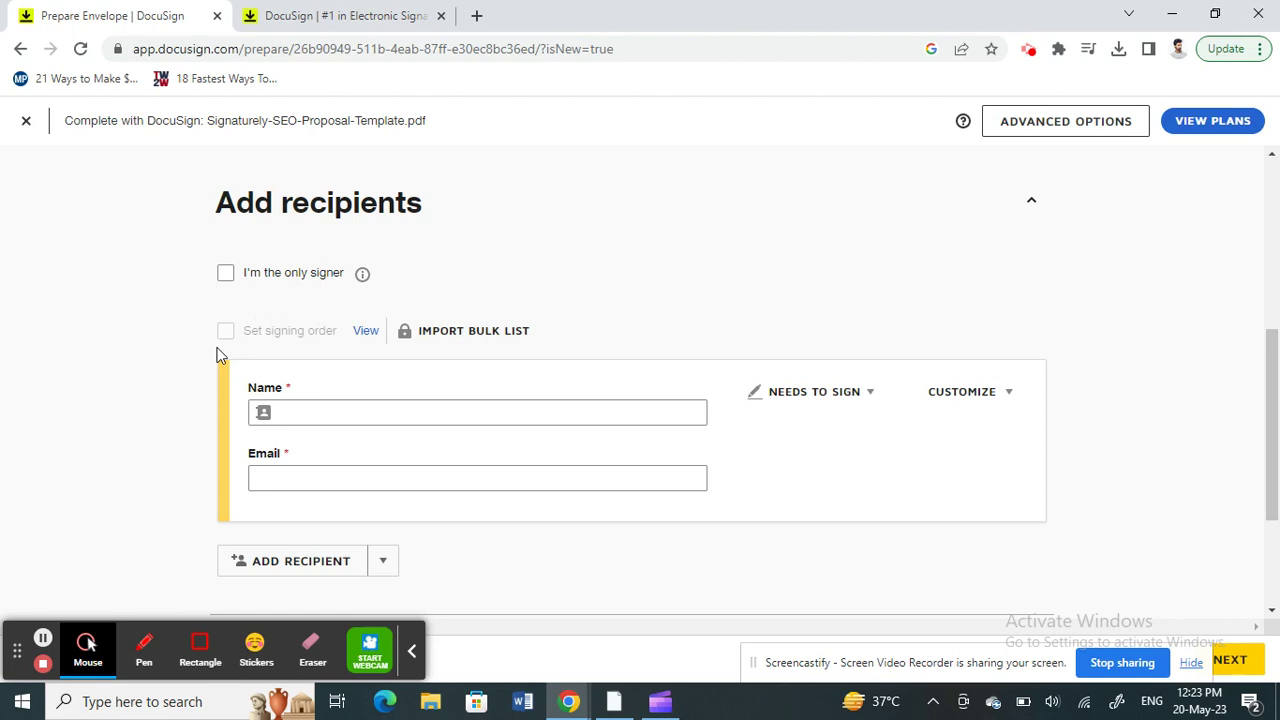
Step: Toggle 'I'm the only signer' off again and expand the email subject and message settings
left_click(224, 332)
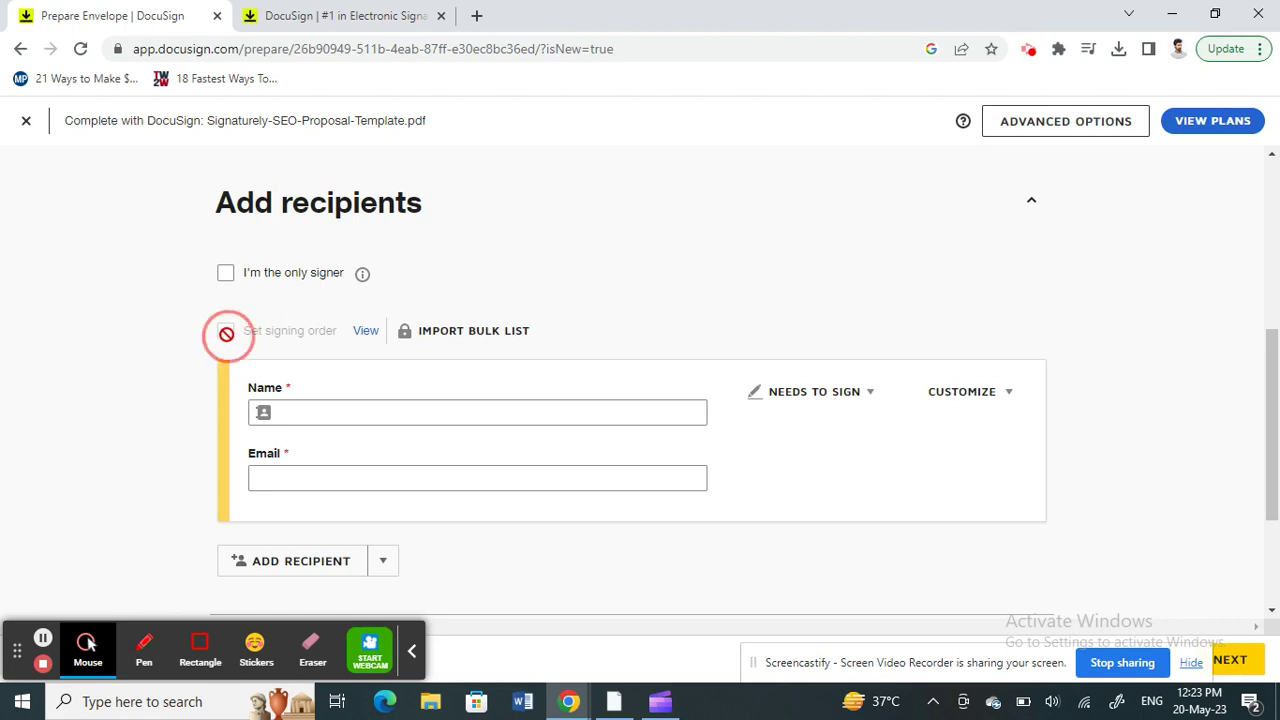
left_click(222, 274)
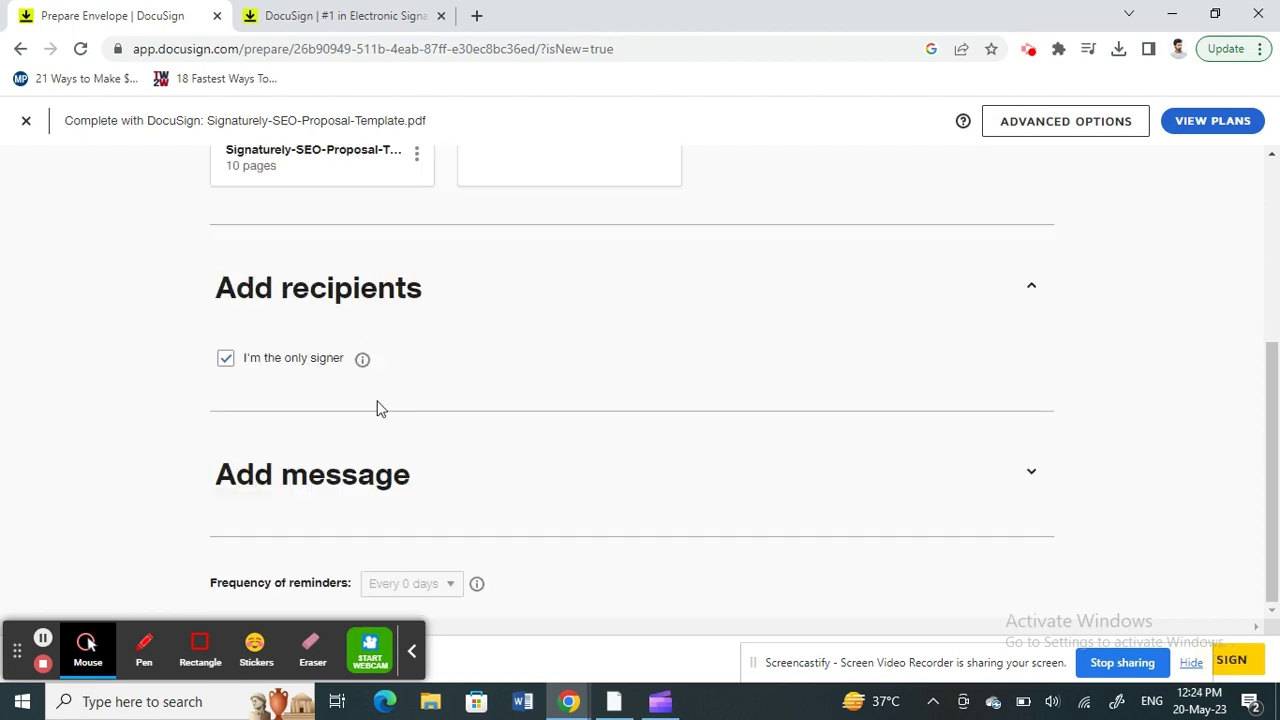
left_click(1035, 289)
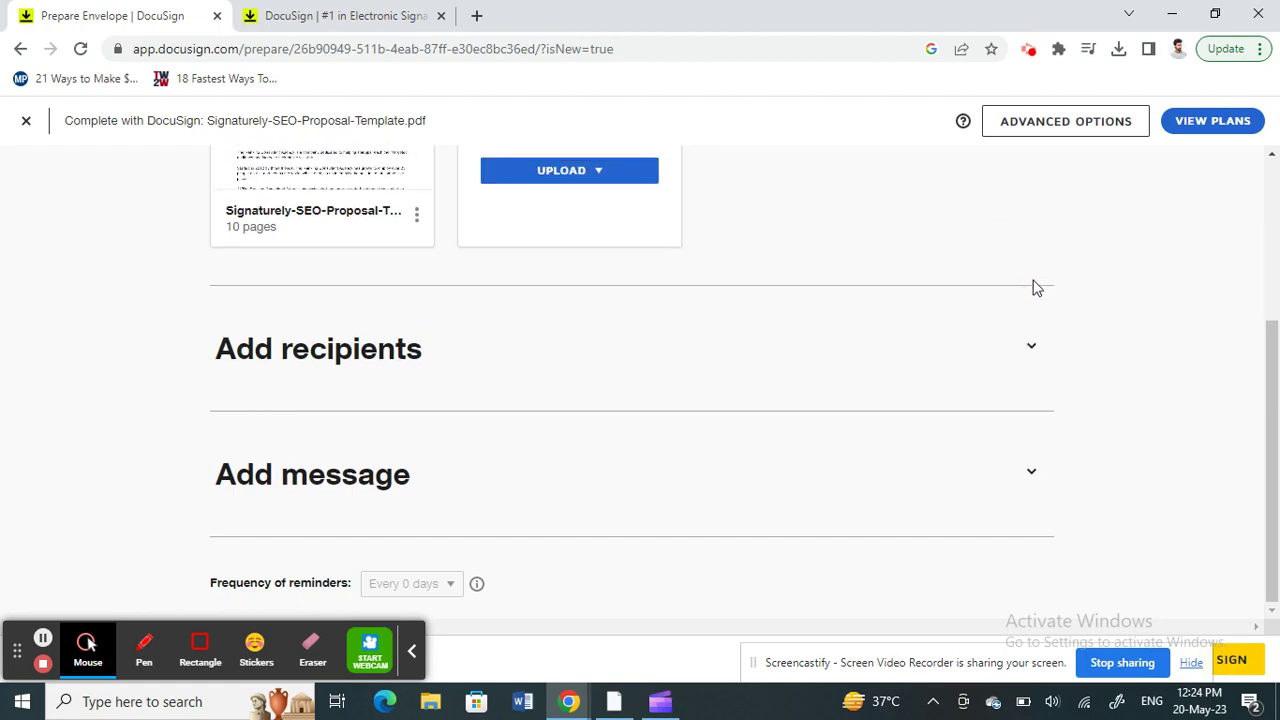
left_click(1031, 347)
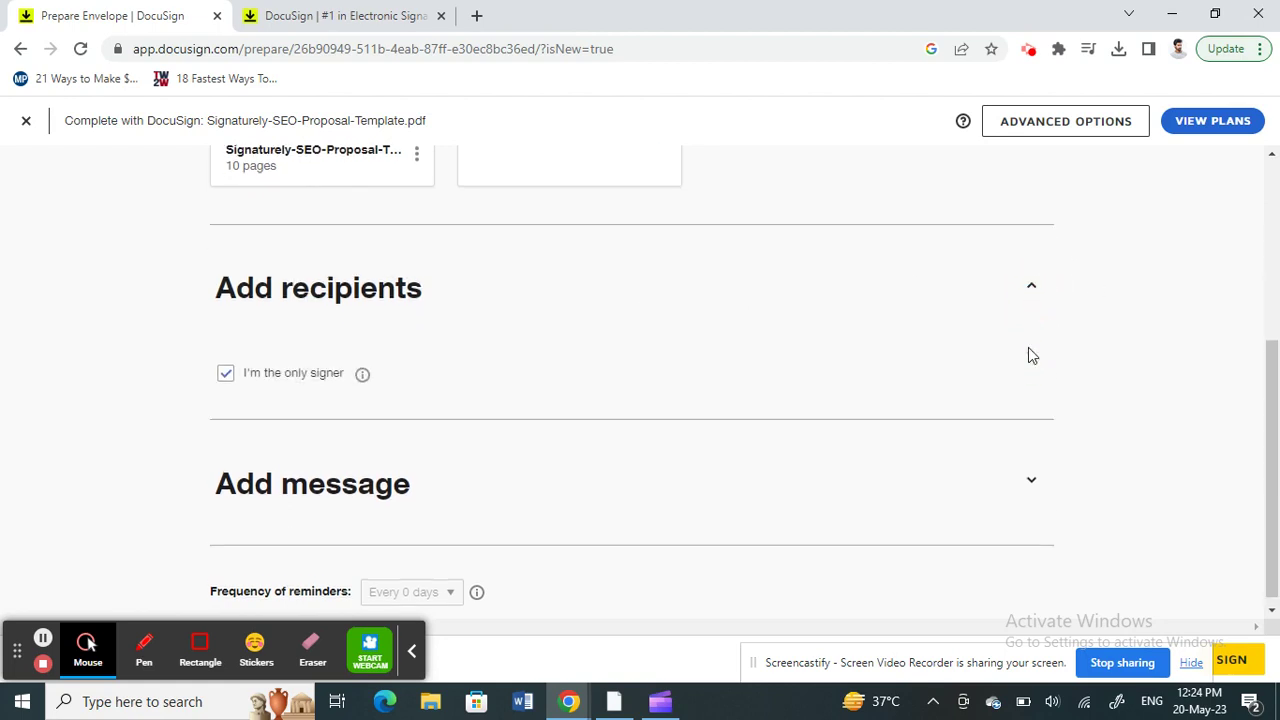
left_click(226, 364)
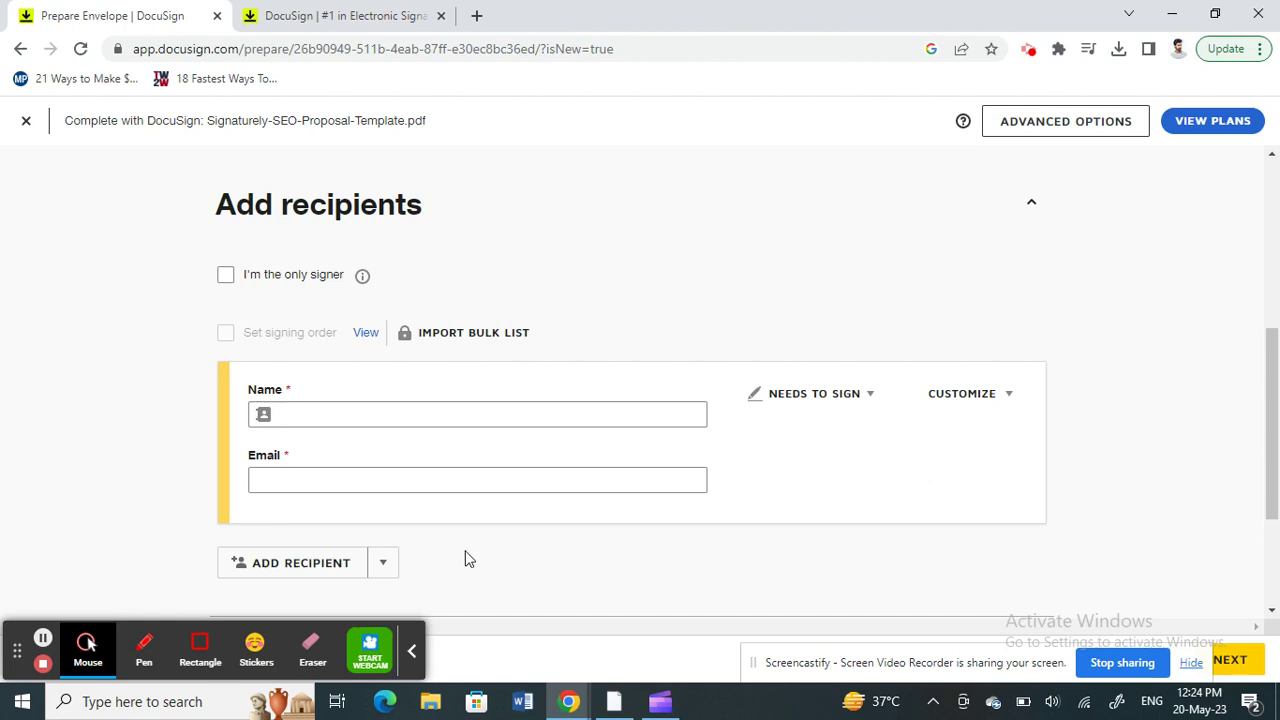
scroll(469, 558, "down", 2)
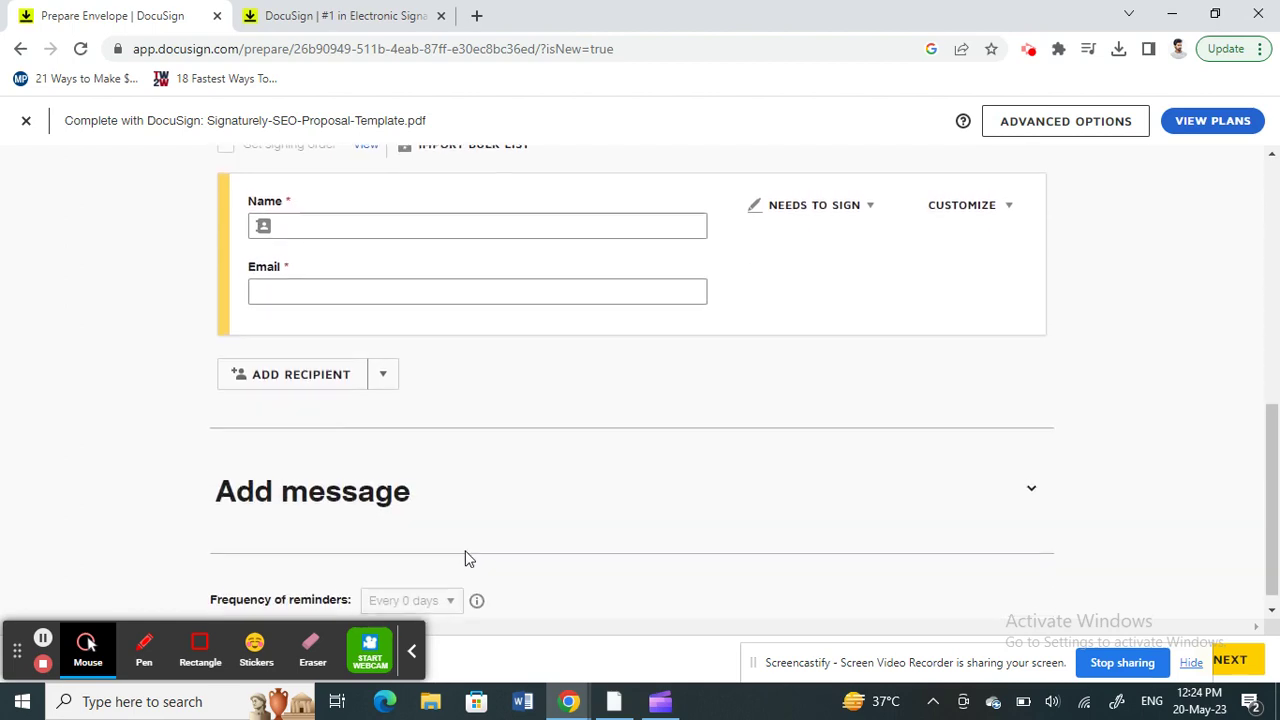
left_click(1029, 478)
Step: Enter 'Please sign' as the email message and tick 'I'm the only signer'
scroll(727, 535, "down", 3)
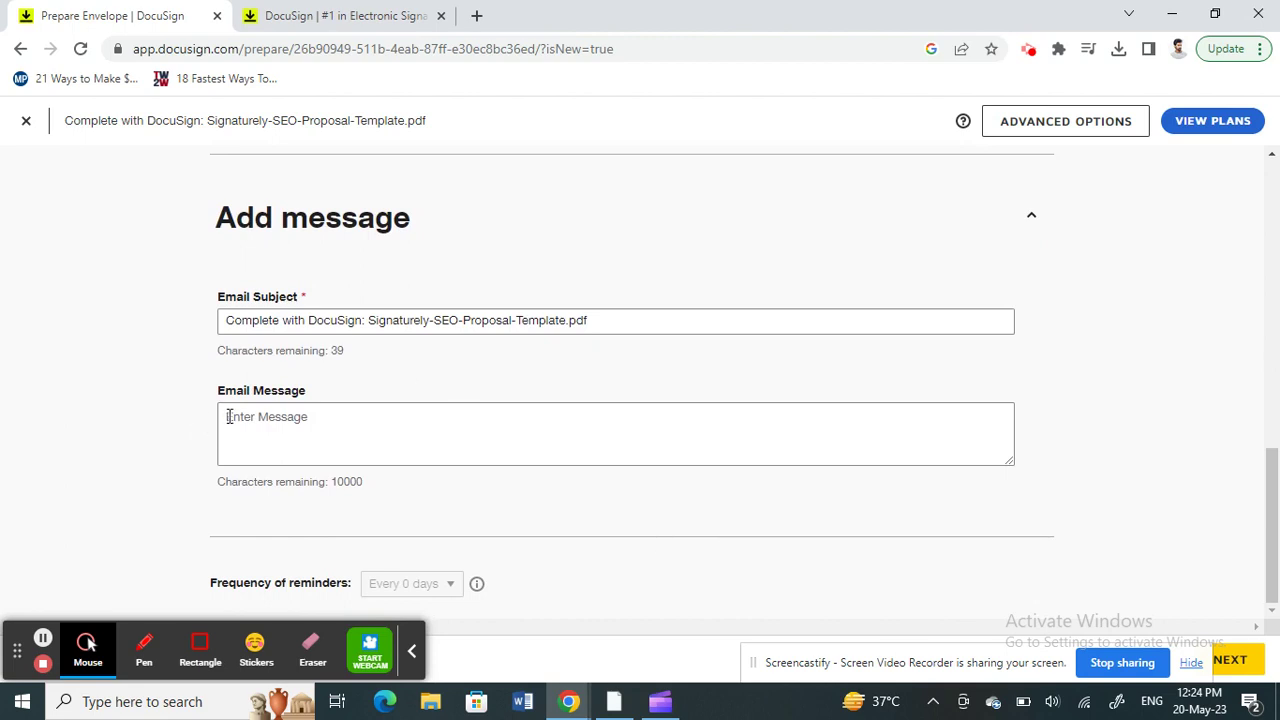
left_click(242, 420)
type("Please sign")
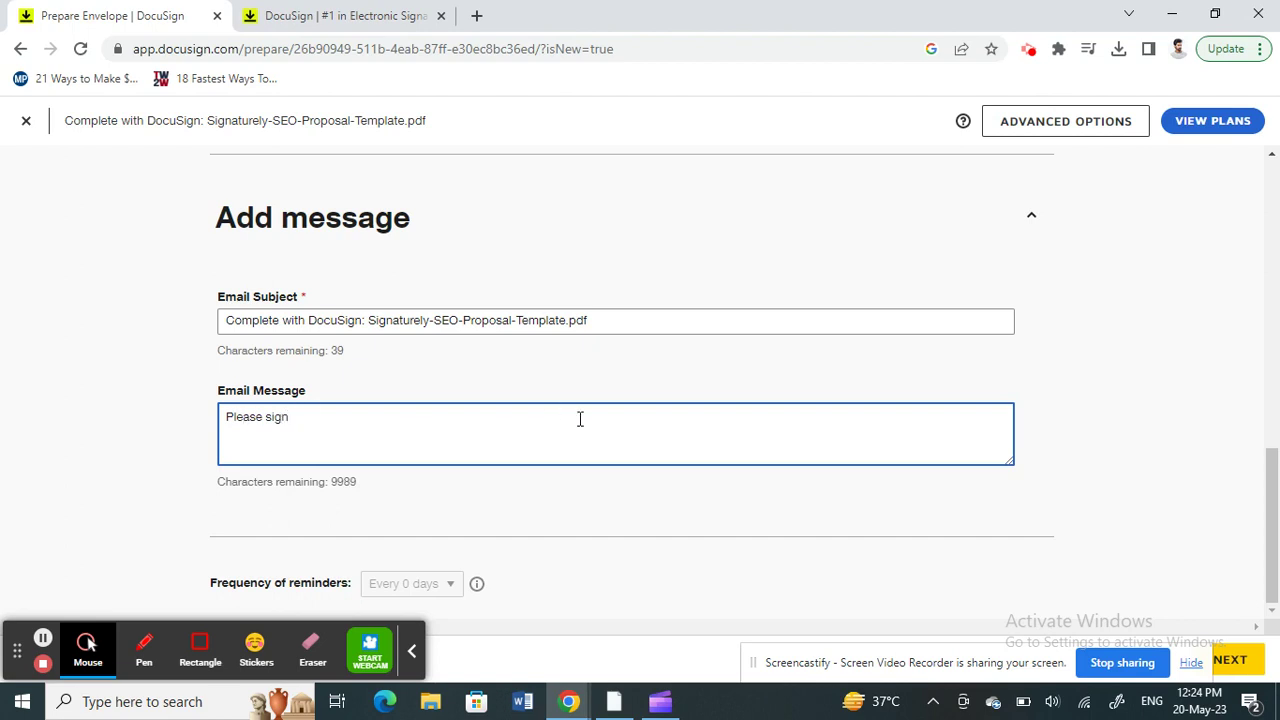
scroll(579, 419, "up", 5)
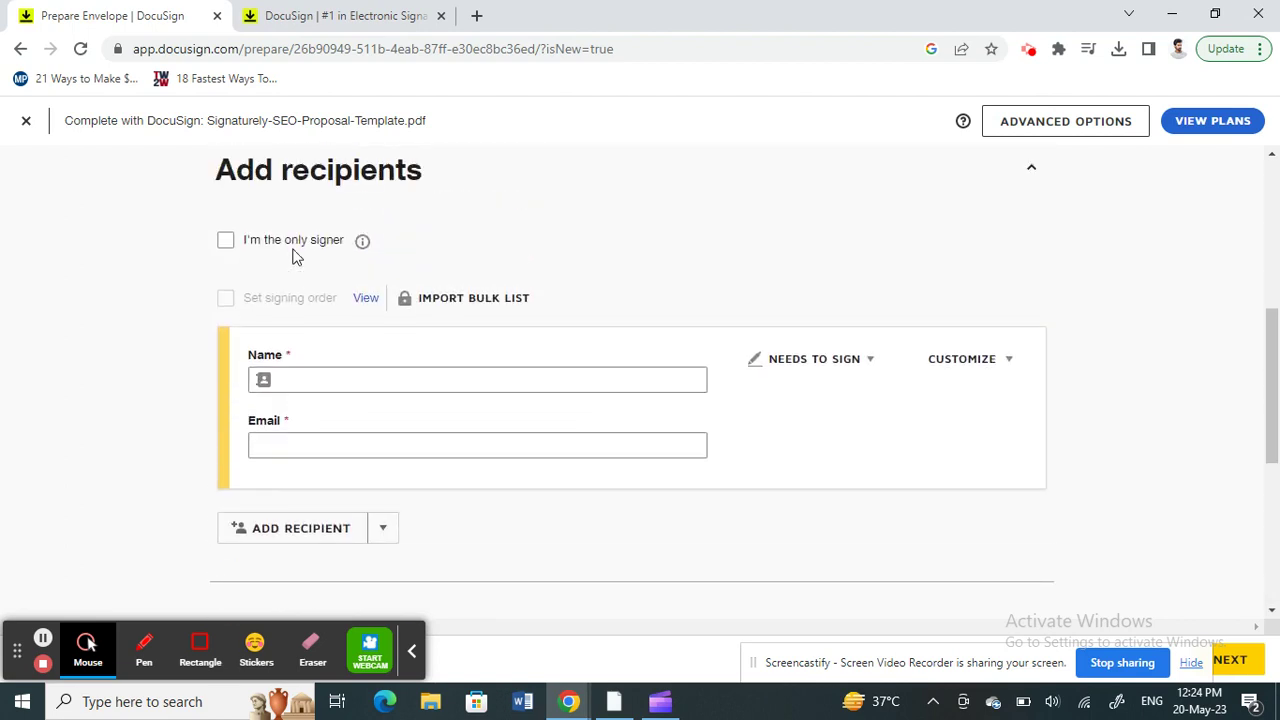
left_click(226, 241)
scroll(773, 371, "down", 2)
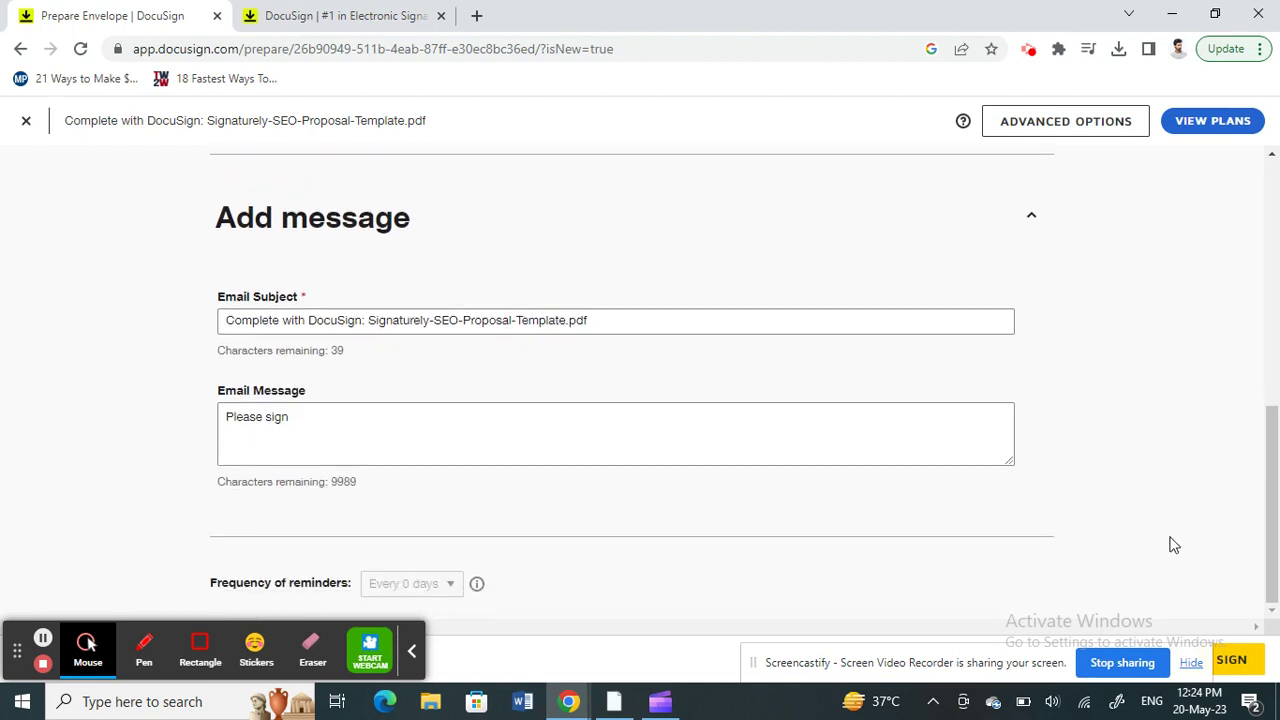
left_click_drag(860, 655, 583, 647)
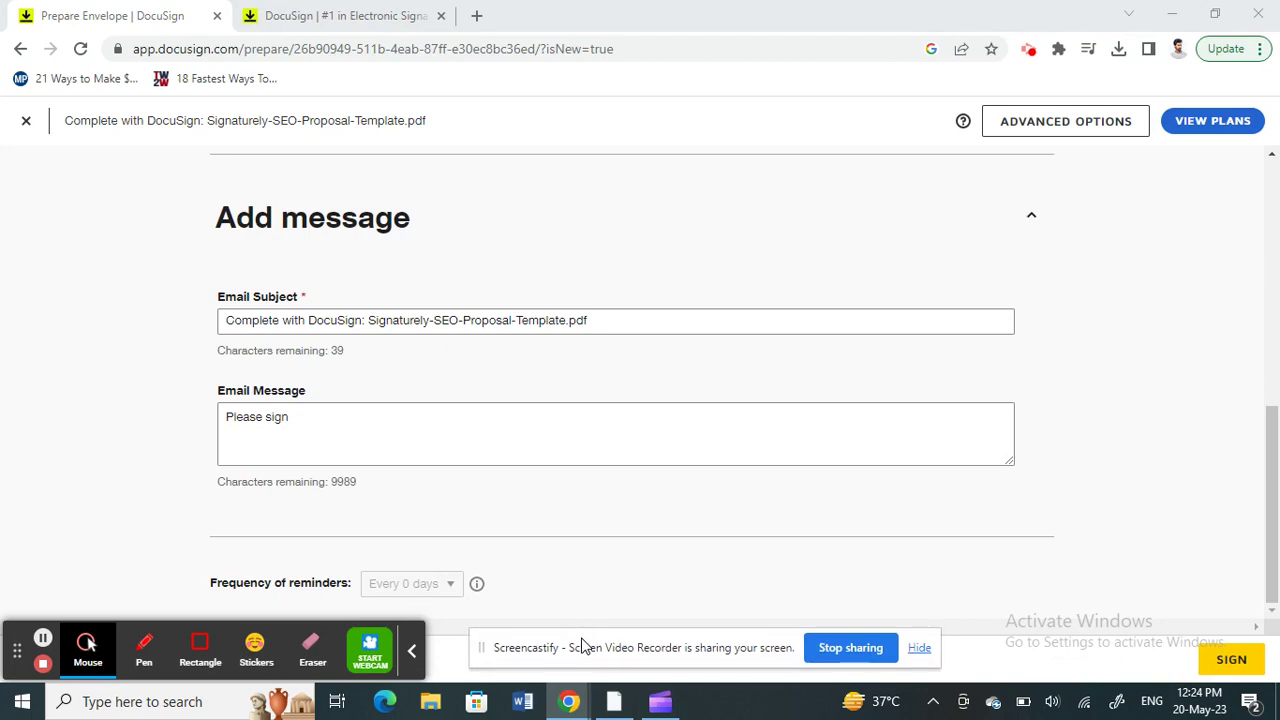
Step: Open the proposal for signing, scroll through its pages and dismiss the location prompt
left_click(1226, 660)
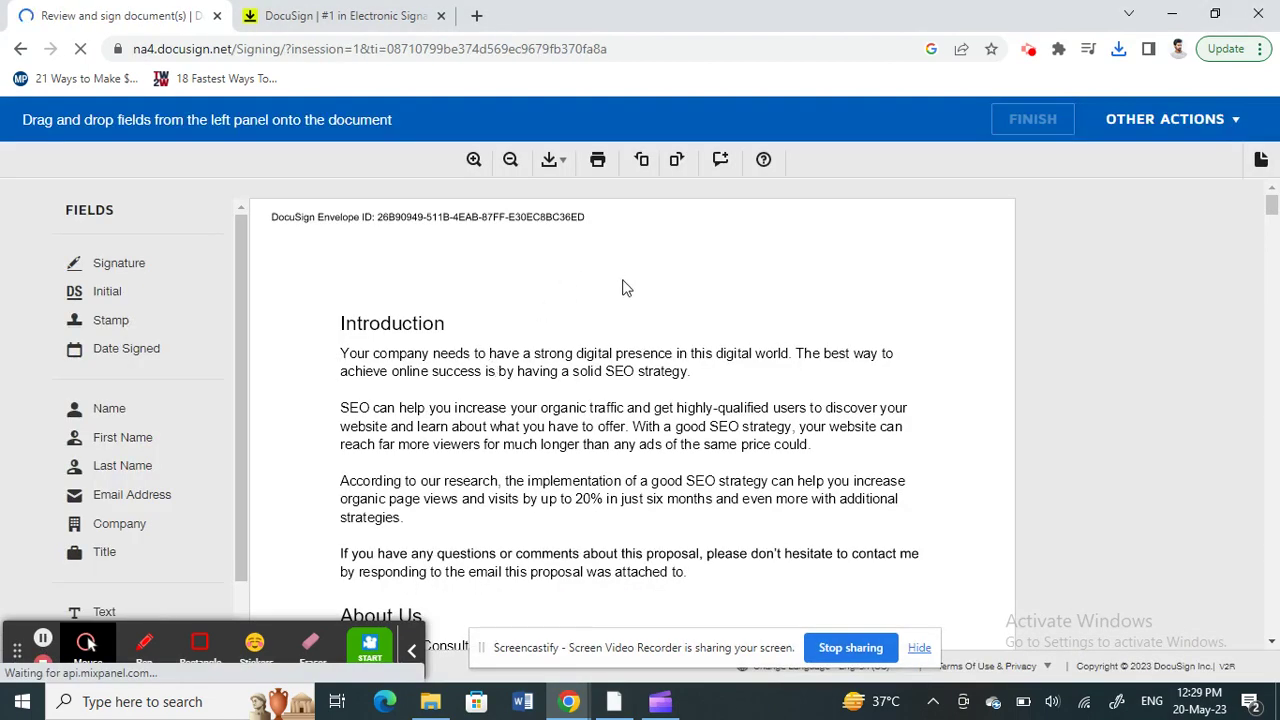
scroll(597, 347, "down", 5)
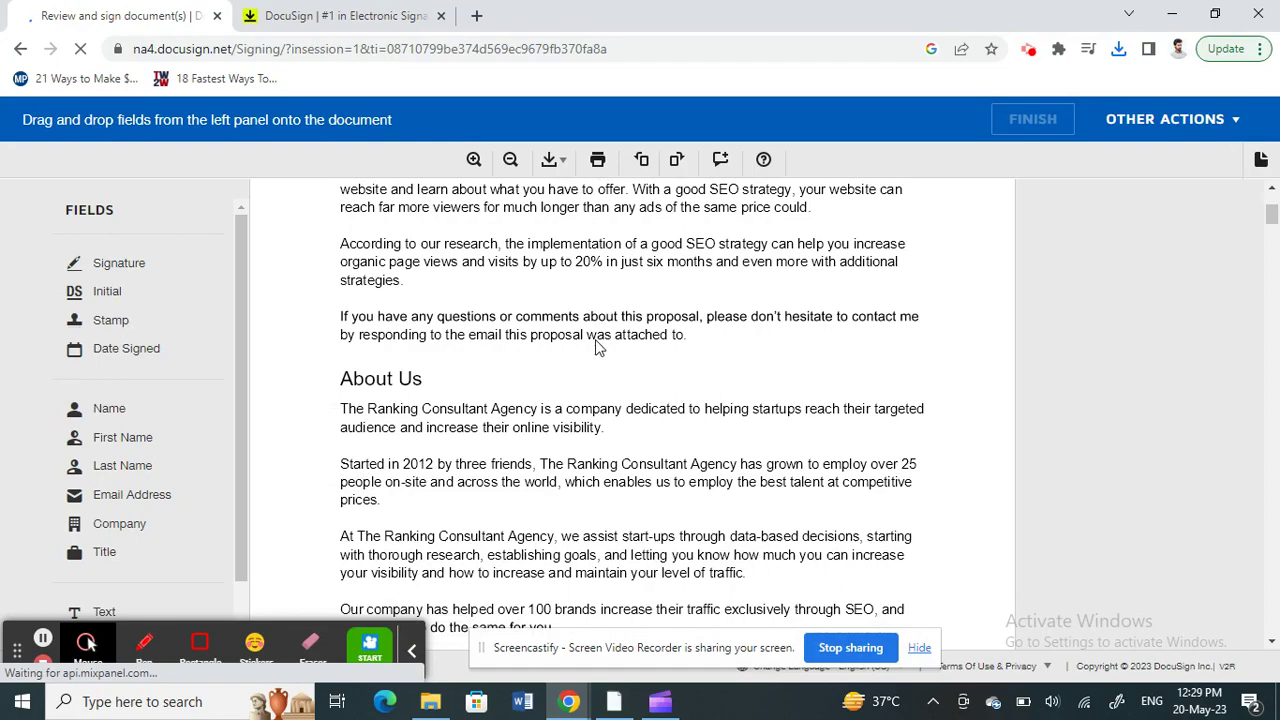
scroll(597, 347, "down", 1)
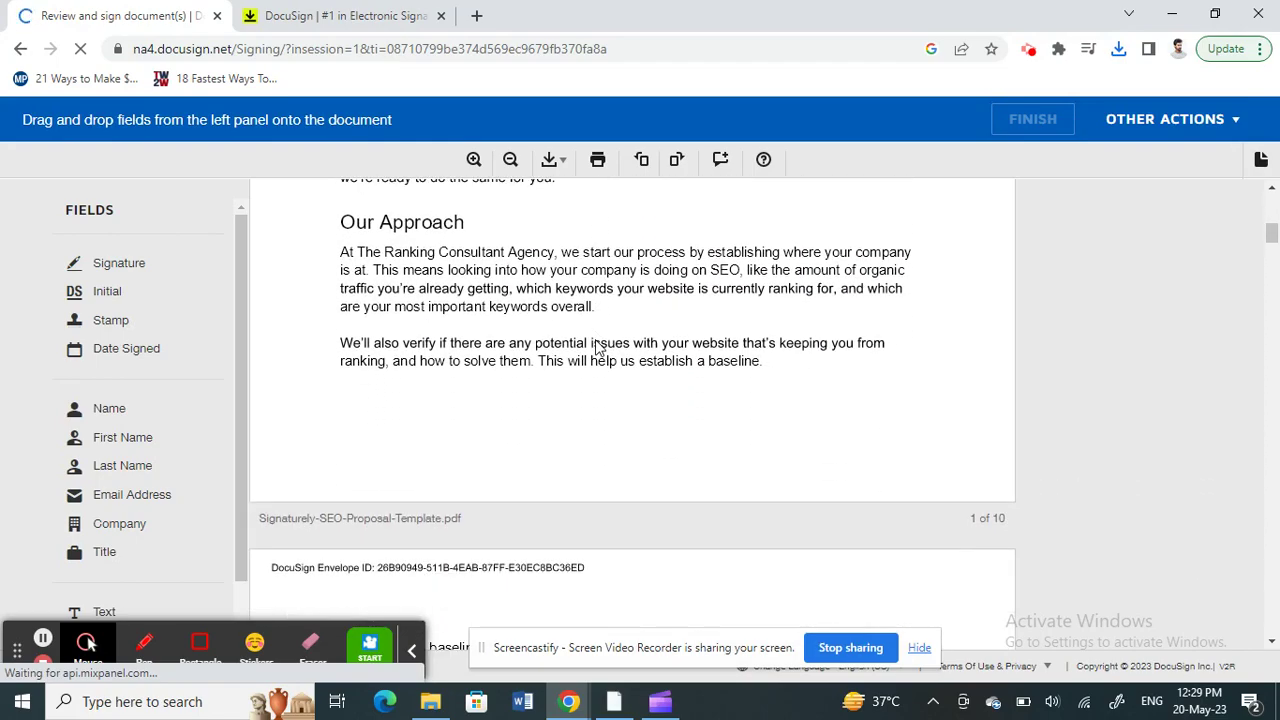
scroll(597, 347, "down", 4)
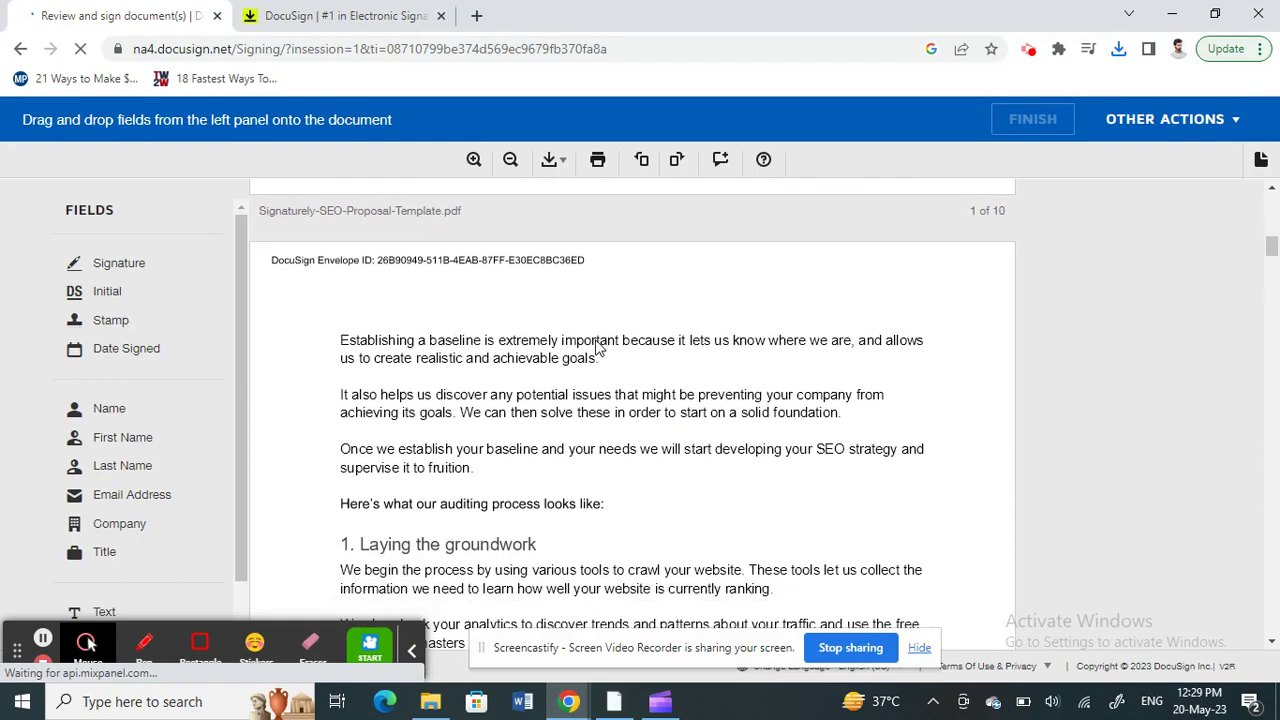
scroll(597, 347, "down", 12)
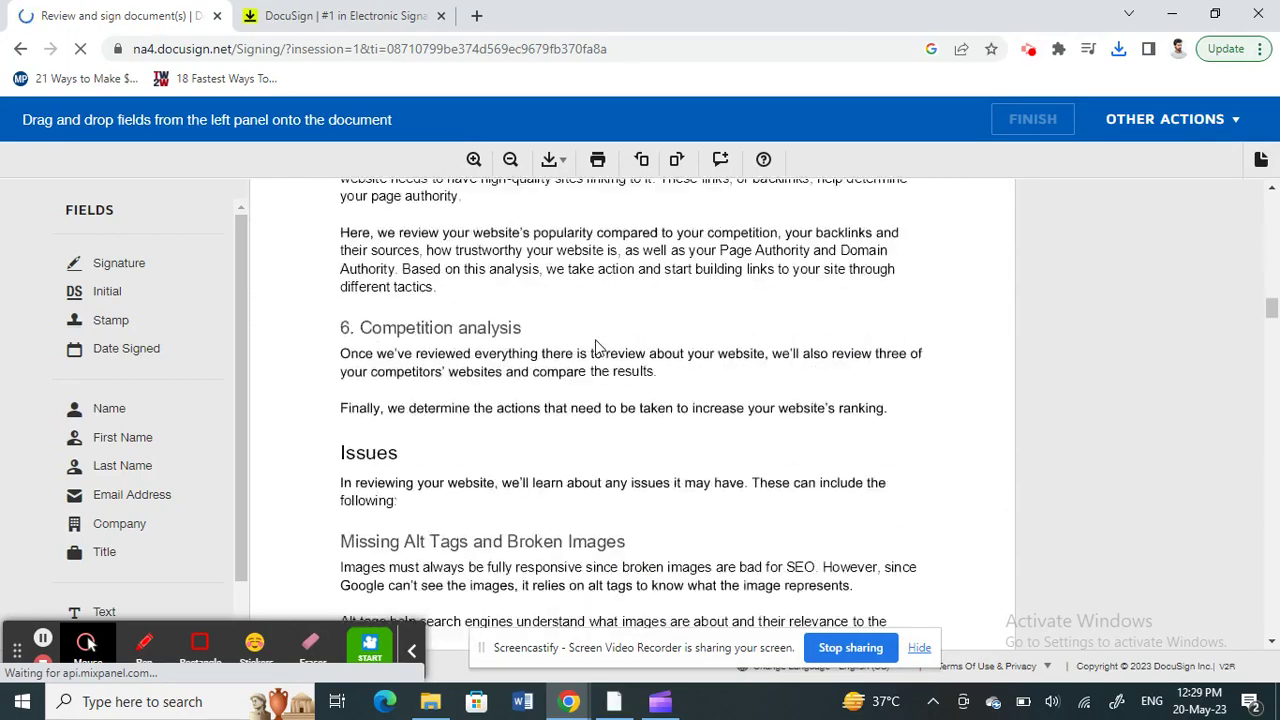
scroll(597, 347, "down", 15)
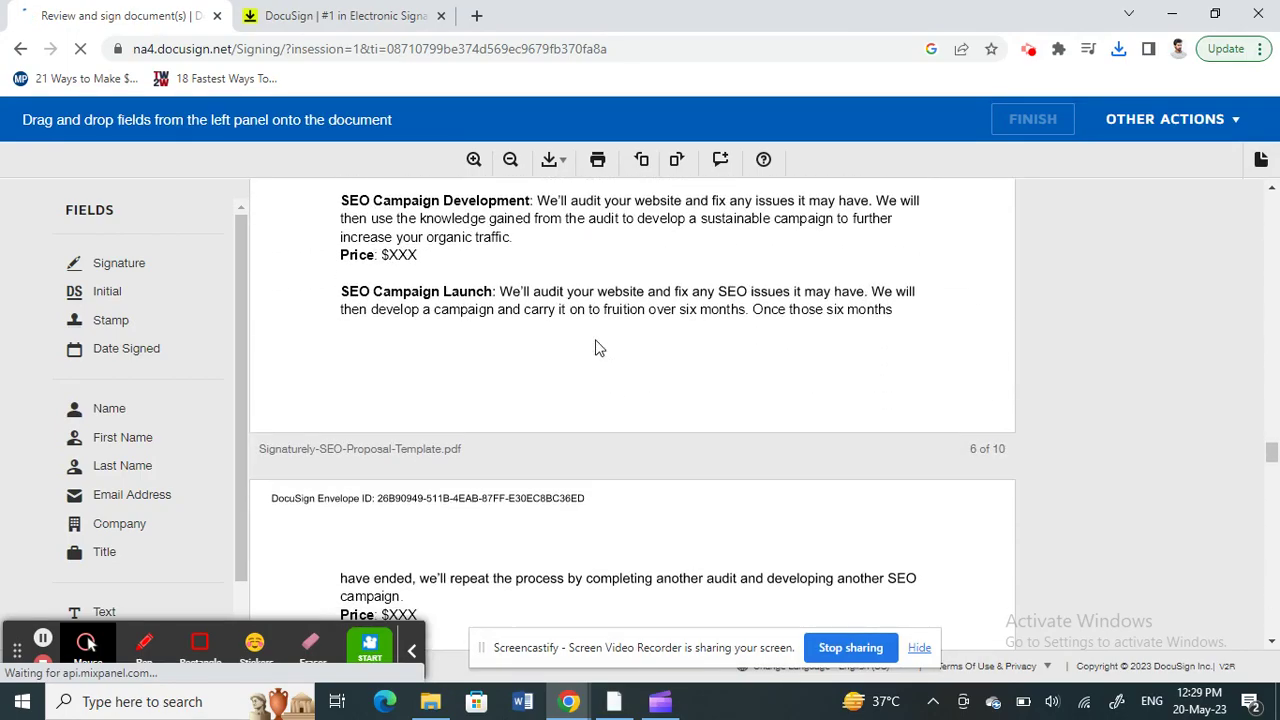
scroll(597, 347, "down", 15)
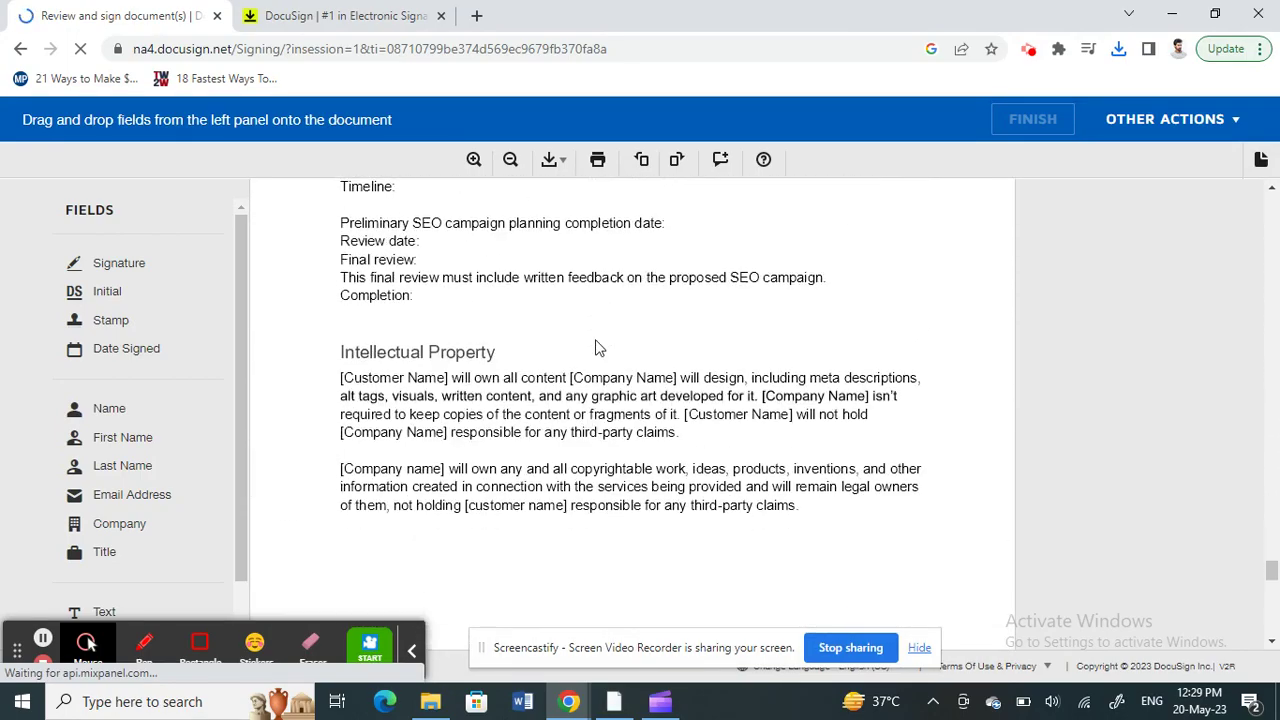
scroll(597, 347, "up", 5)
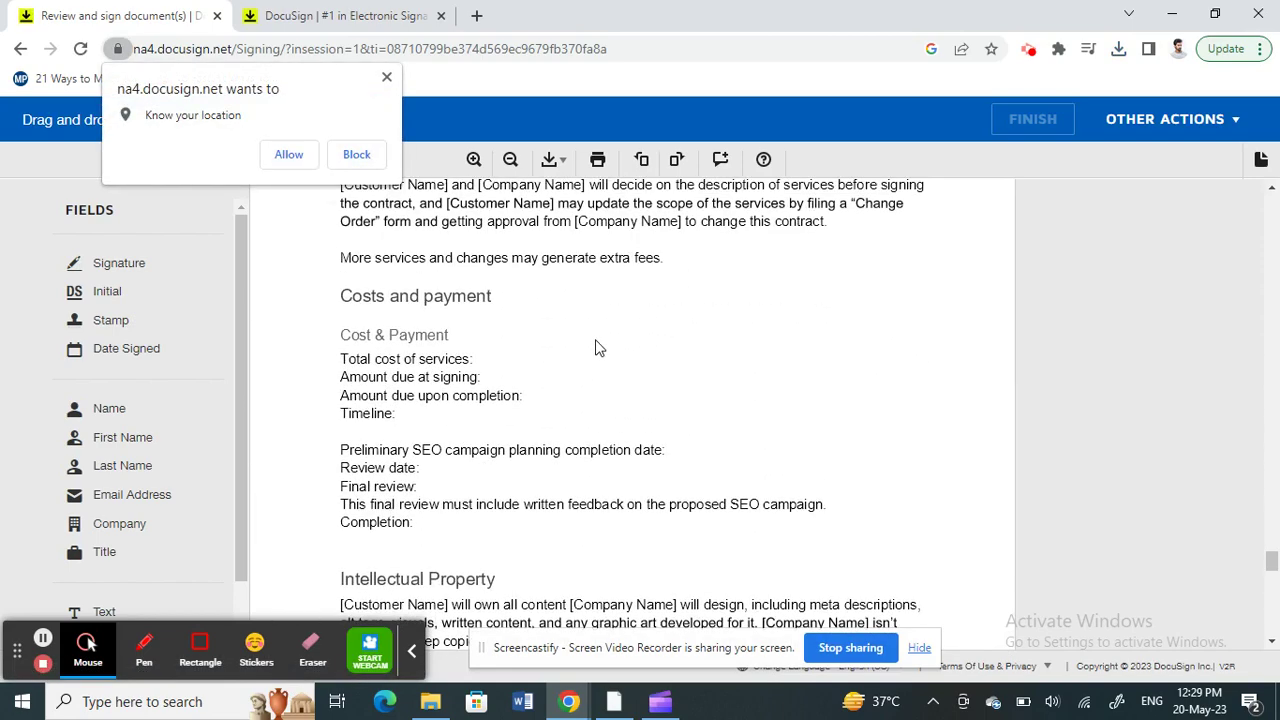
left_click(386, 77)
Step: Return to the Acceptance section with its blank Name, Signature and Date lines
scroll(464, 316, "down", 12)
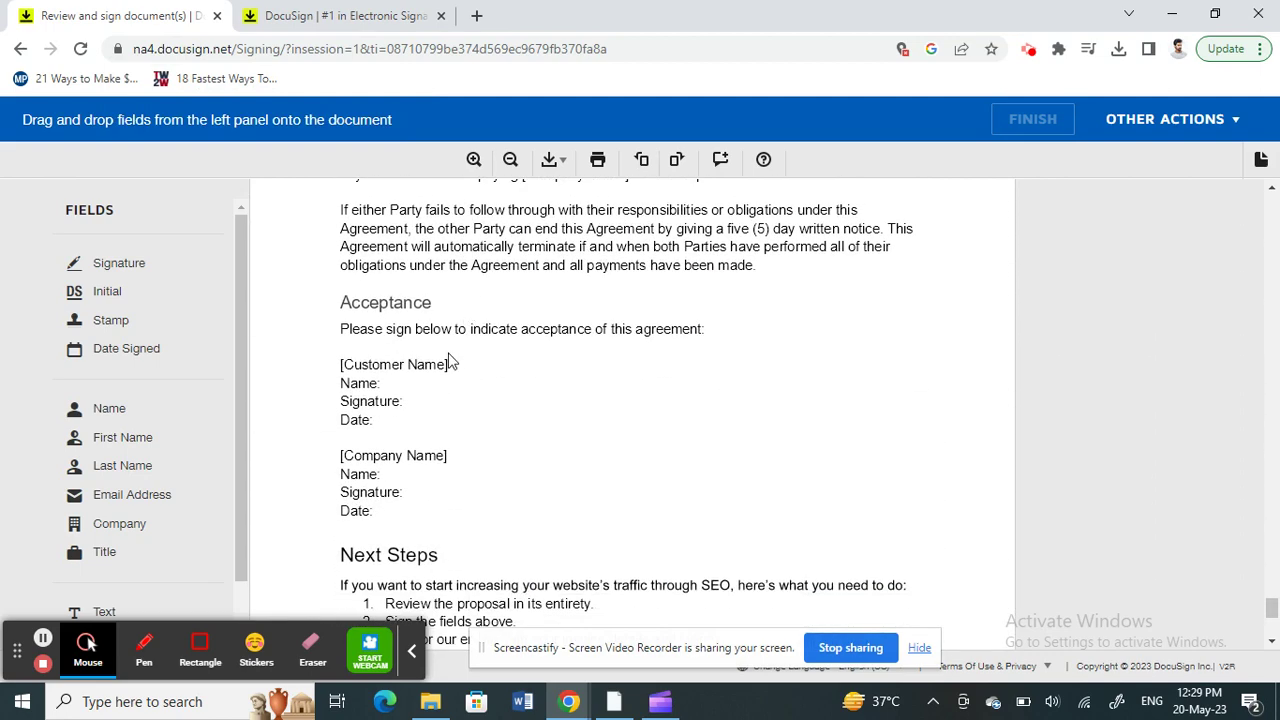
left_click(442, 371)
left_click(399, 388)
left_click(373, 410)
scroll(380, 400, "down", 4)
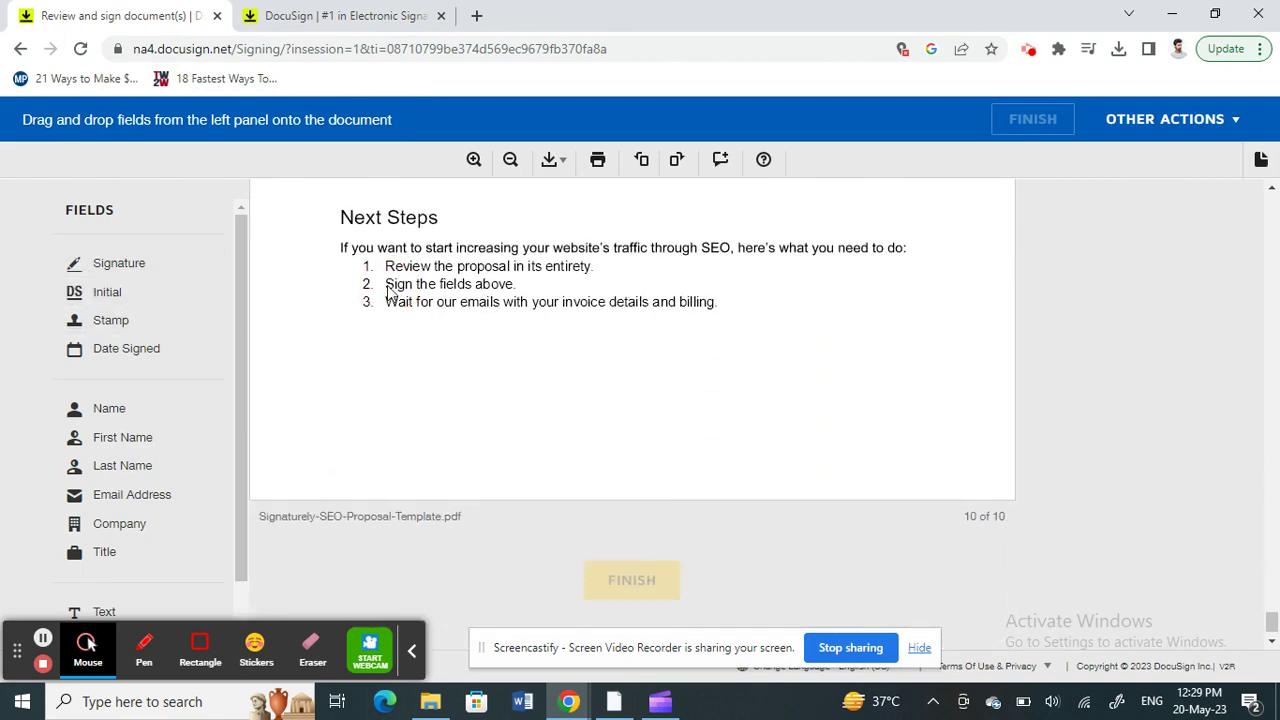
scroll(390, 291, "up", 2)
scroll(390, 291, "up", 2)
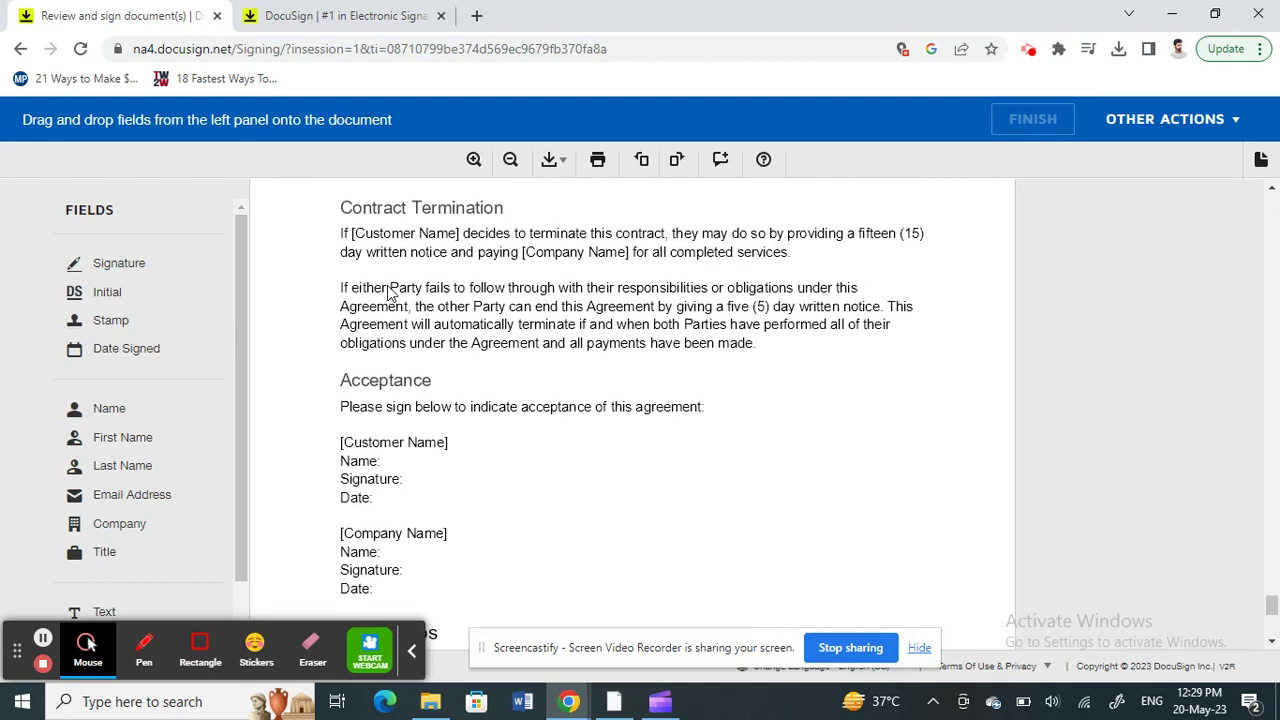
scroll(390, 291, "down", 1)
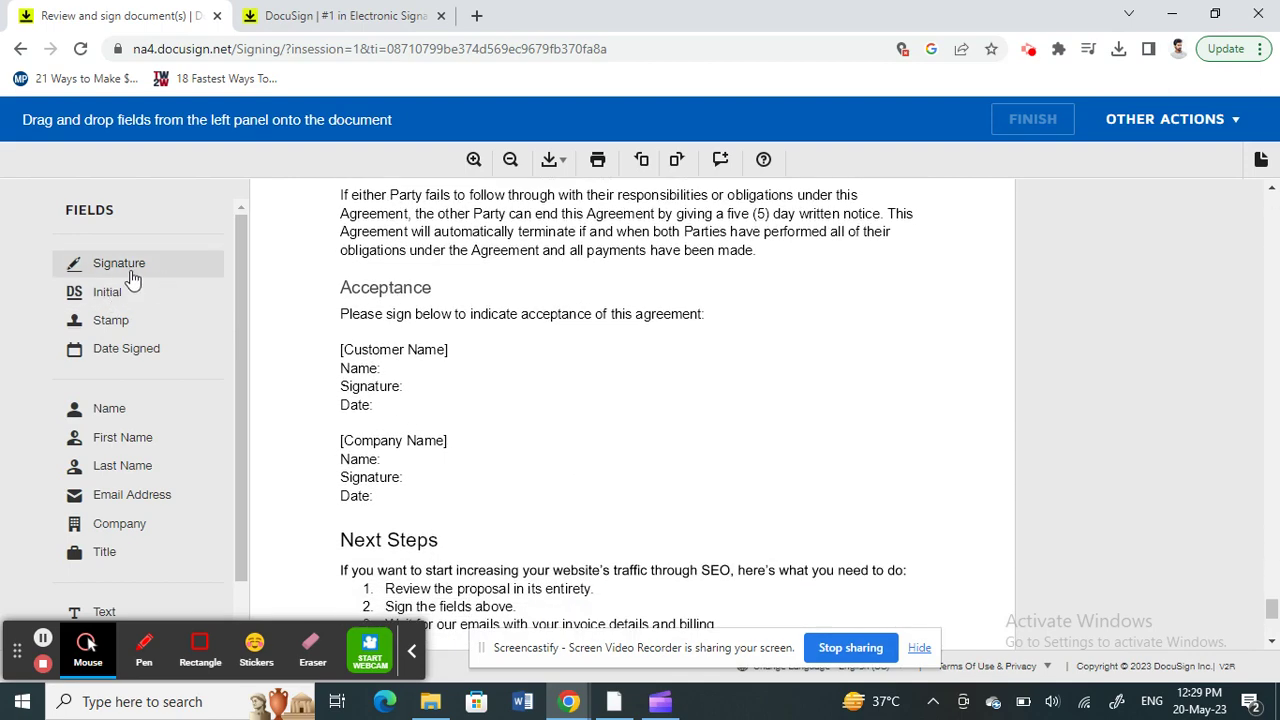
Step: Drop a Signature field on the Customer Signature line and adopt the suggested signature
mouse_move(134, 266)
left_mouse_down()
mouse_move(130, 277)
mouse_move(180, 303)
mouse_move(454, 334)
mouse_move(445, 342)
left_mouse_up()
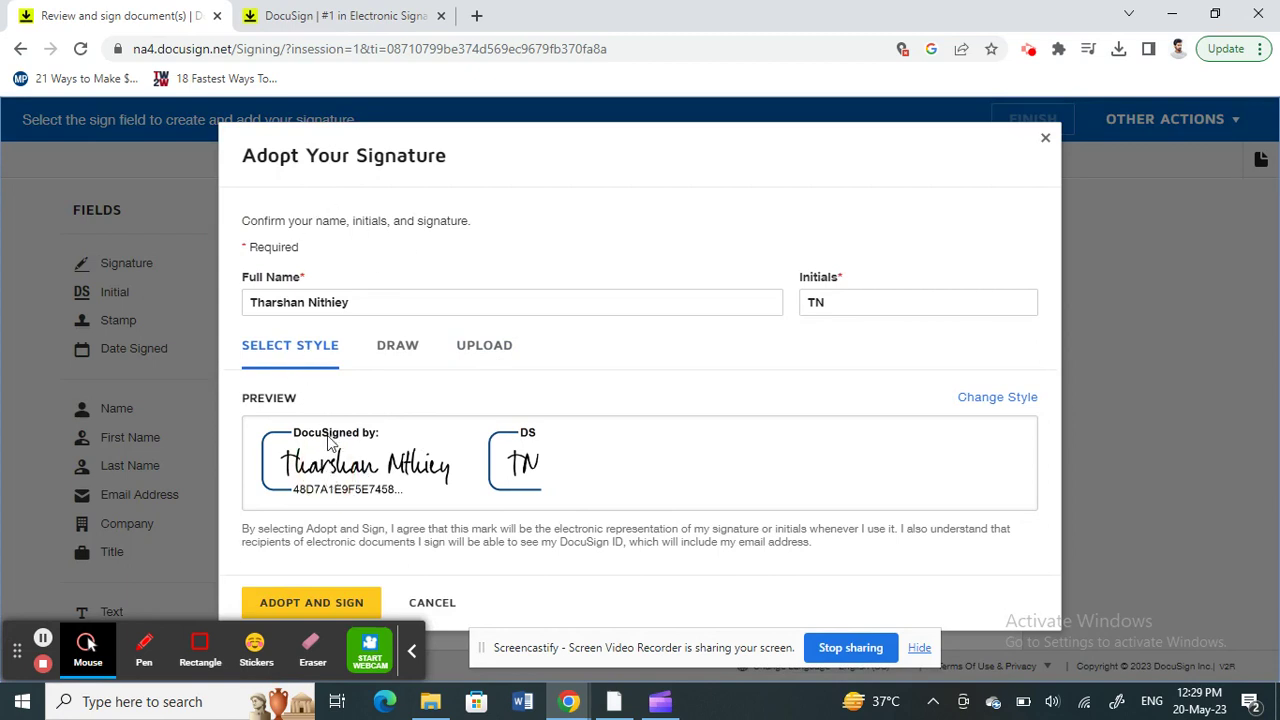
left_click(309, 602)
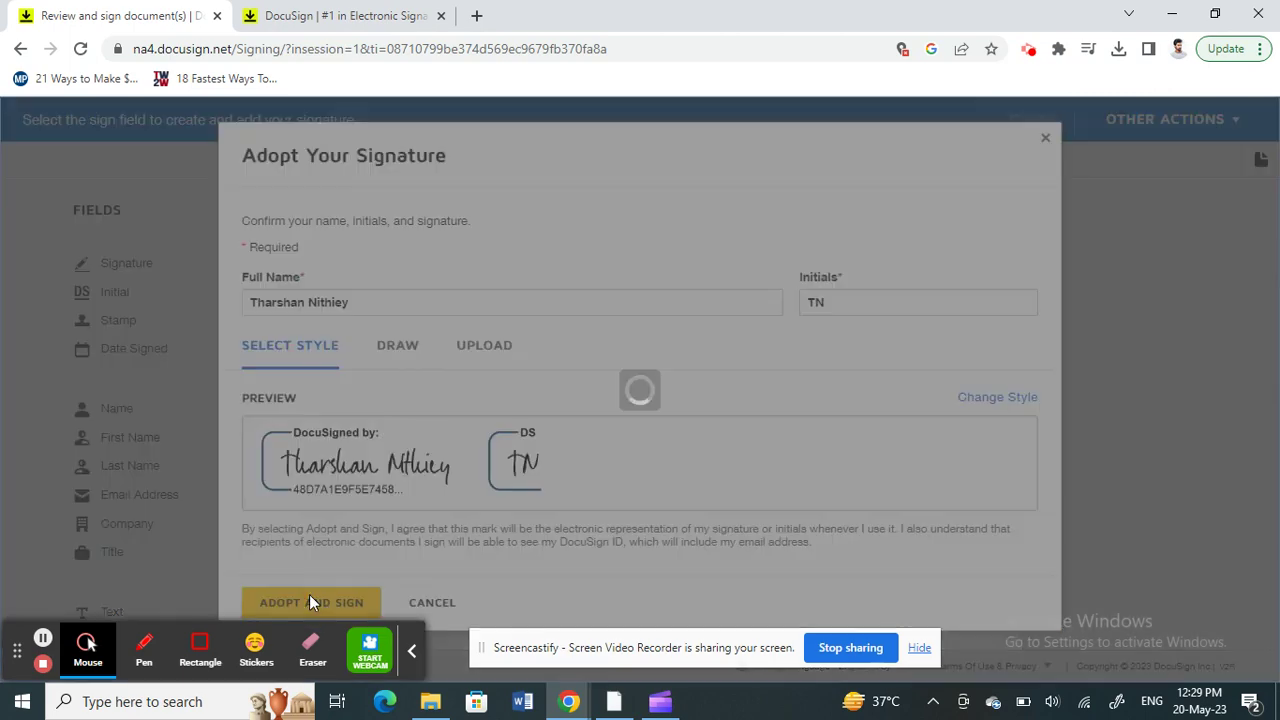
left_click(497, 392)
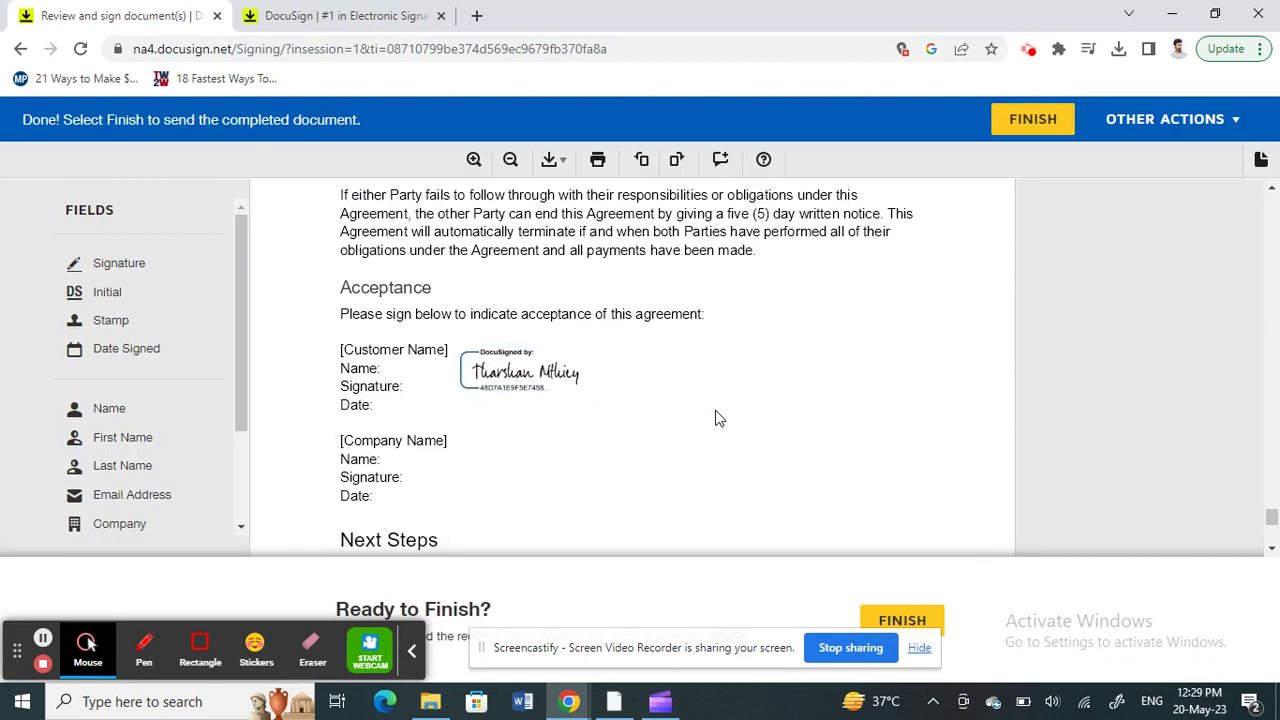
scroll(557, 437, "down", 3)
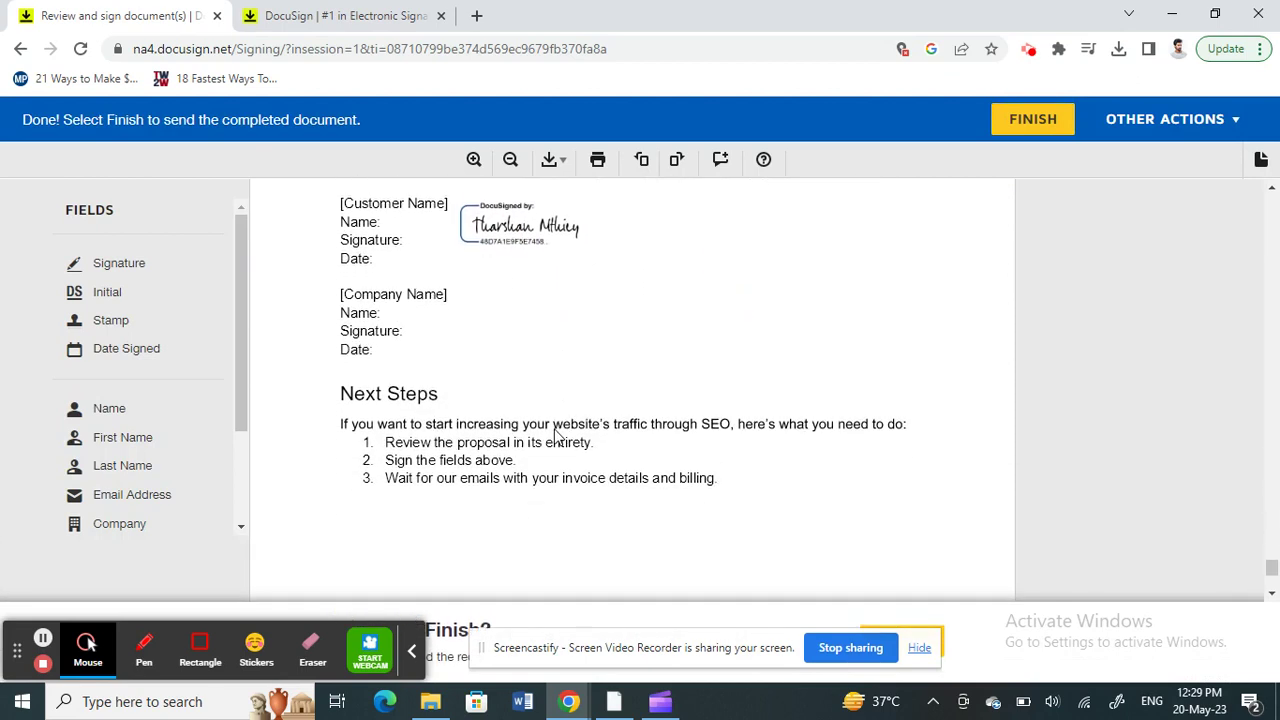
scroll(557, 437, "down", 5)
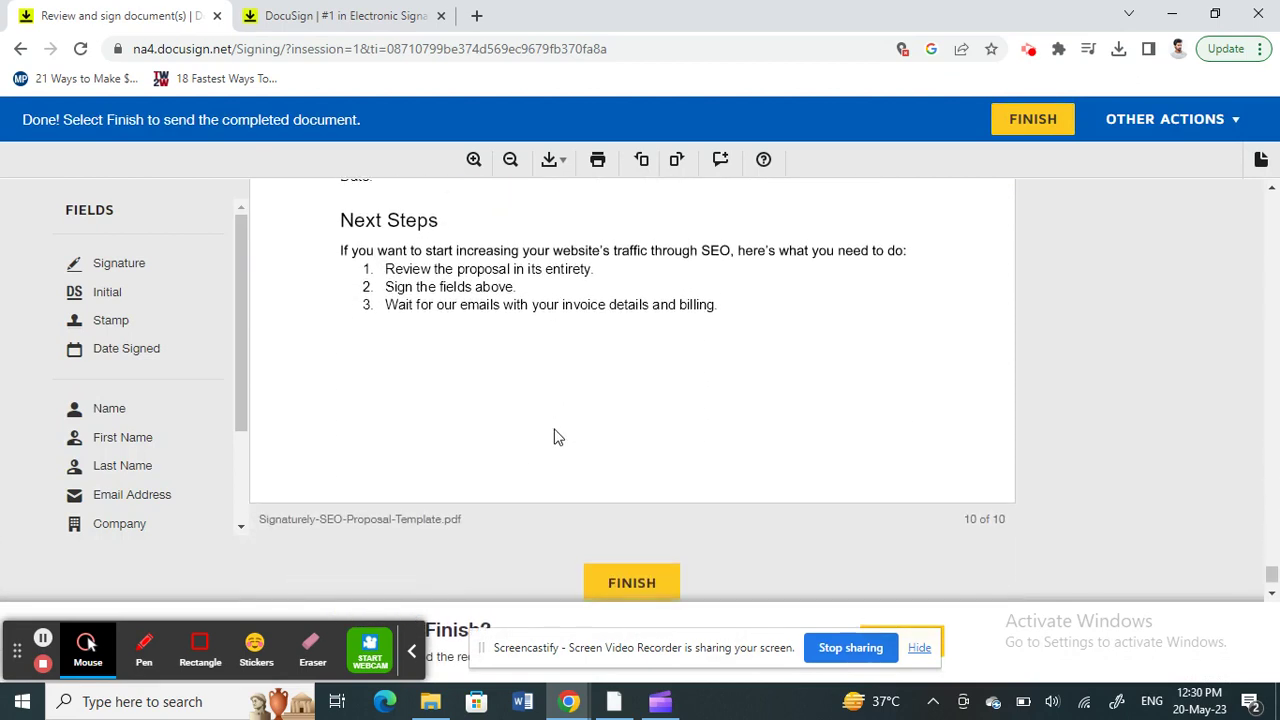
Step: Finish the document and email a completed copy to the signer's own Gmail address
left_click(615, 494)
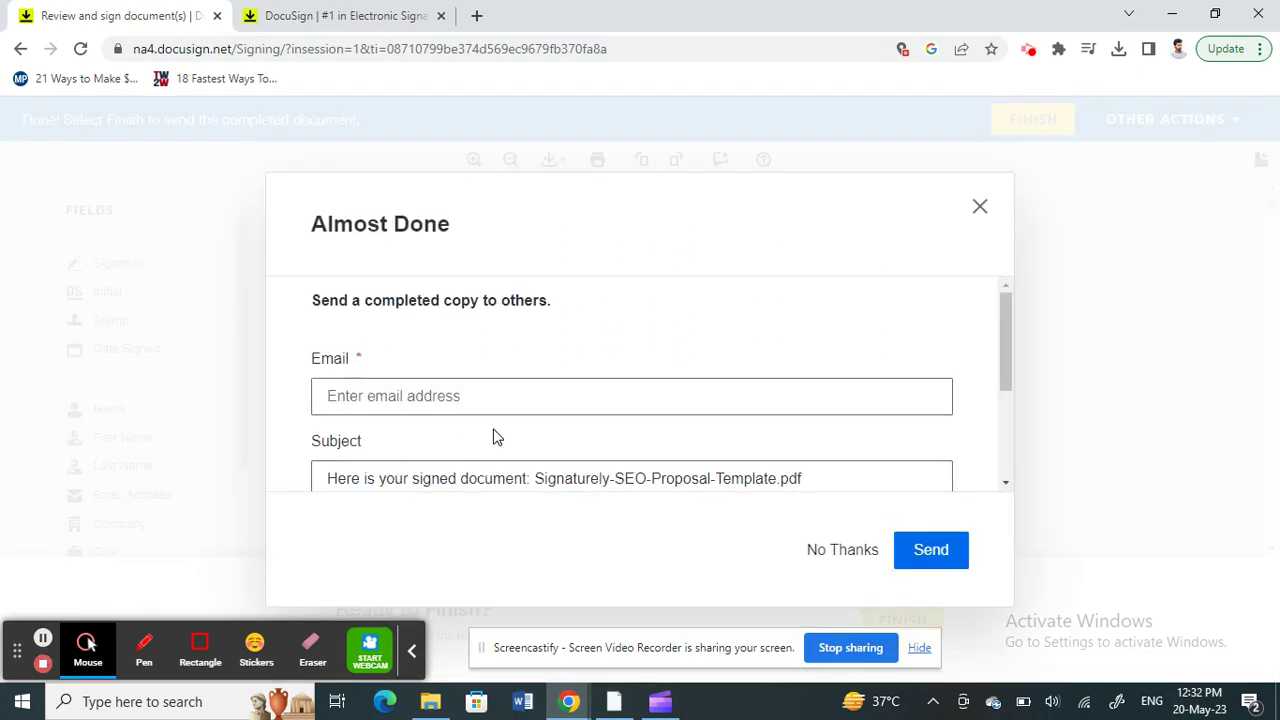
left_click(377, 401)
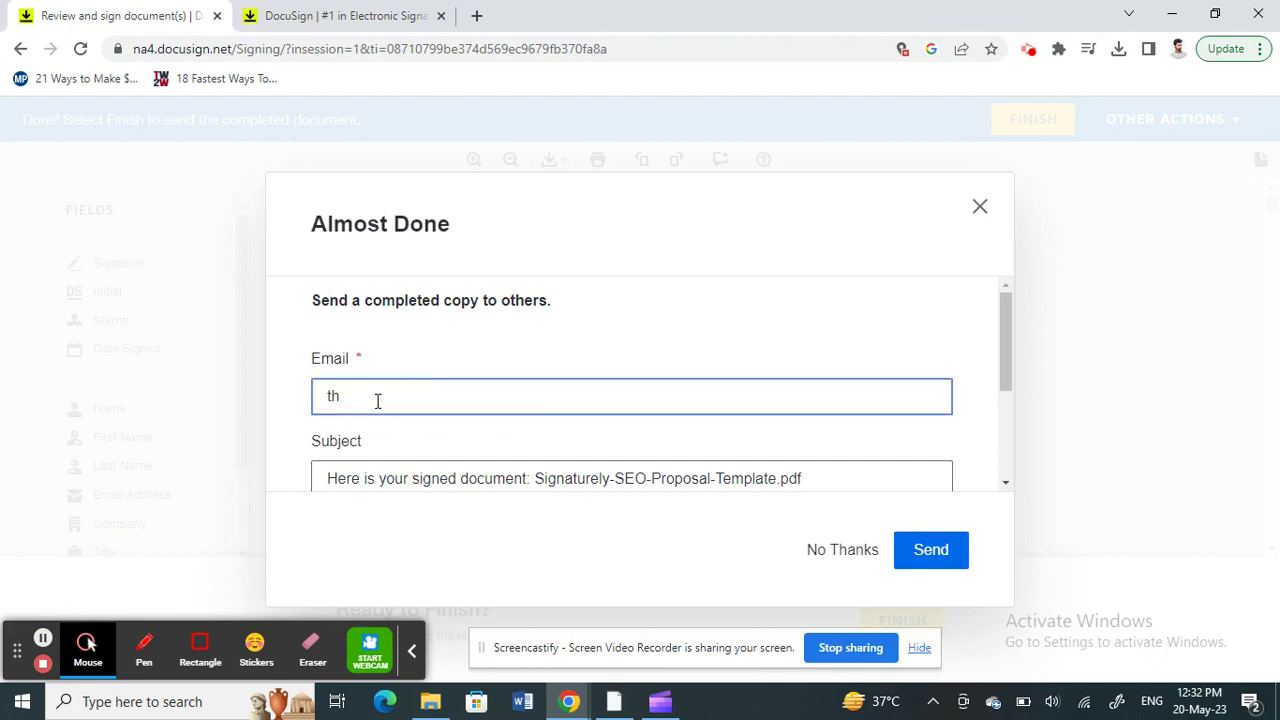
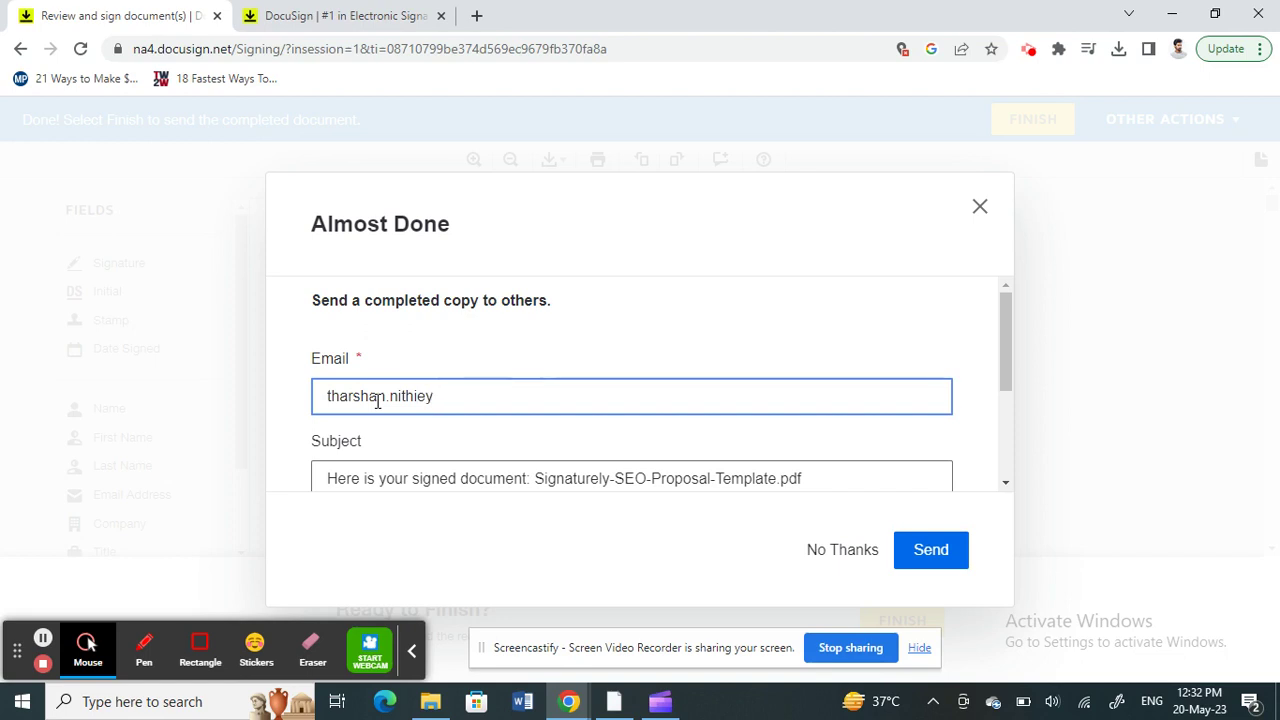
scroll(483, 440, "down", 2)
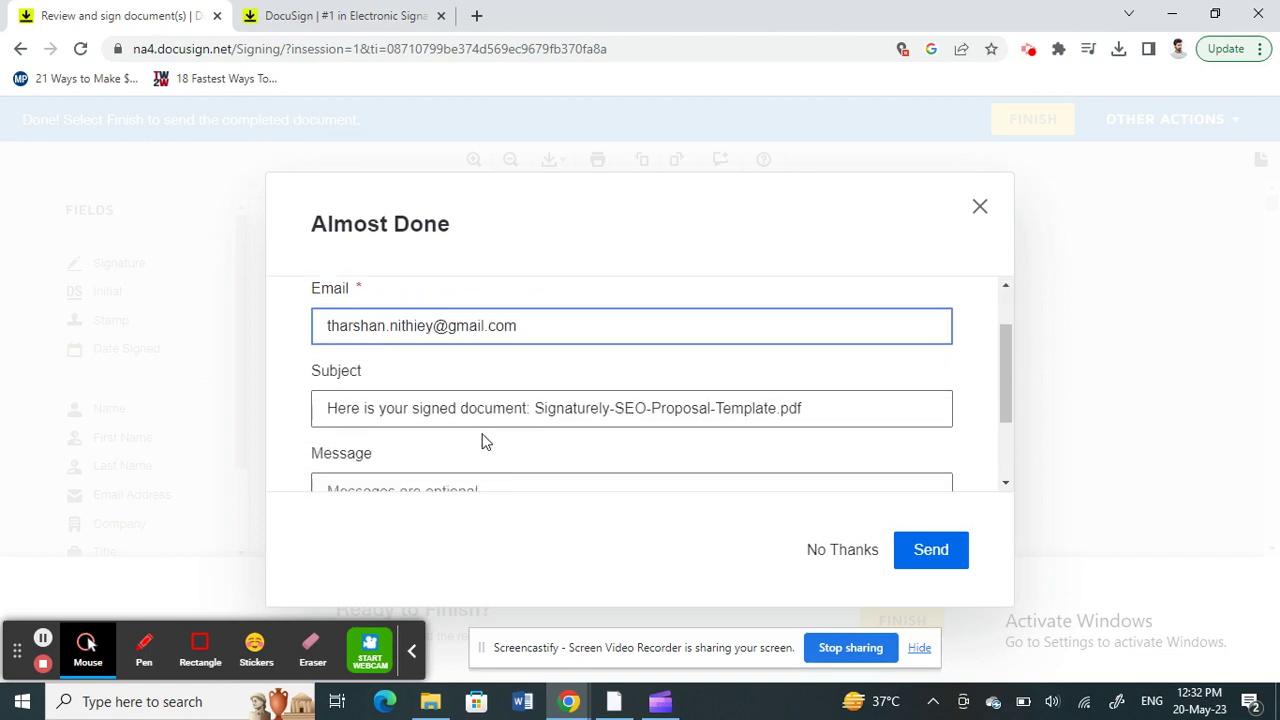
scroll(483, 440, "up", 2)
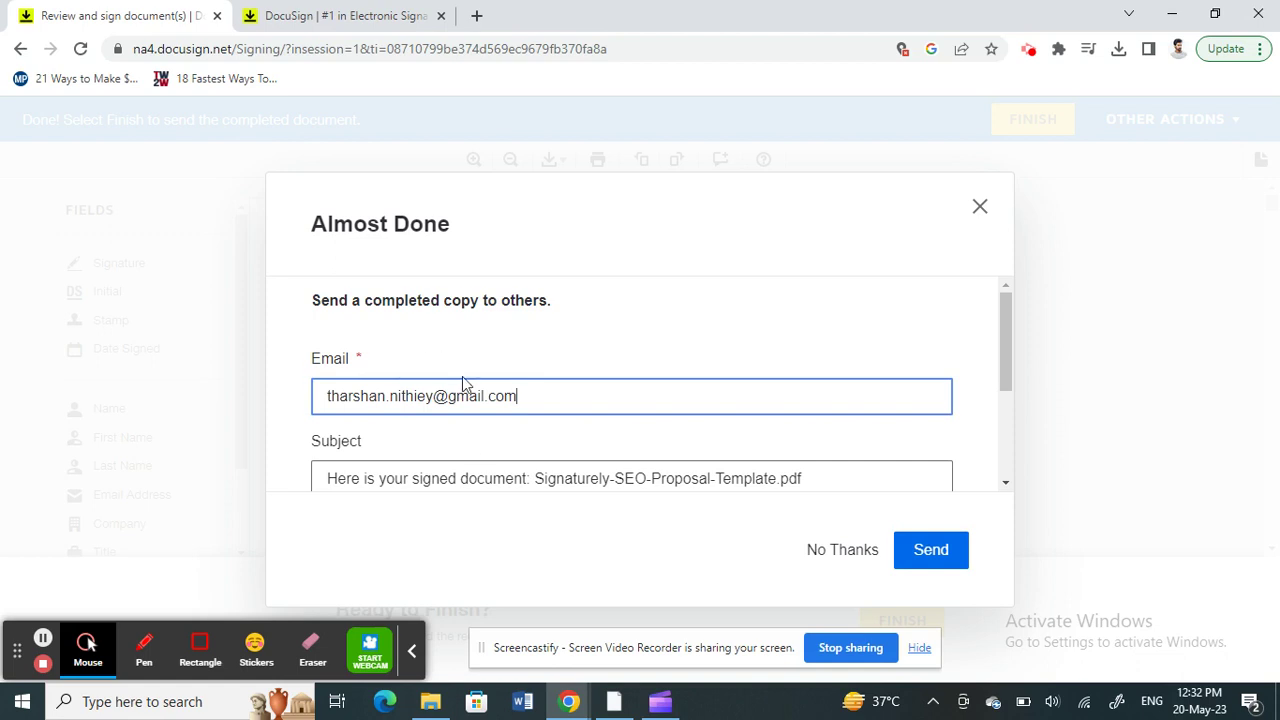
scroll(462, 383, "down", 1)
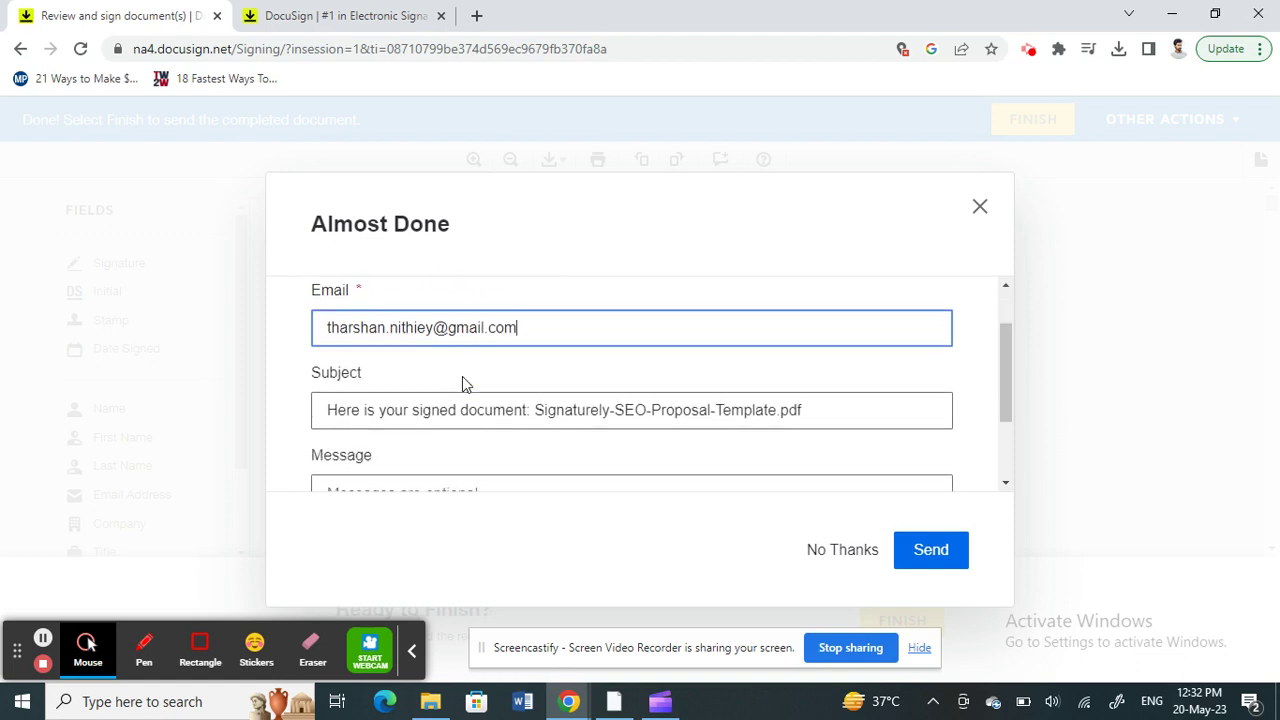
scroll(525, 390, "down", 2)
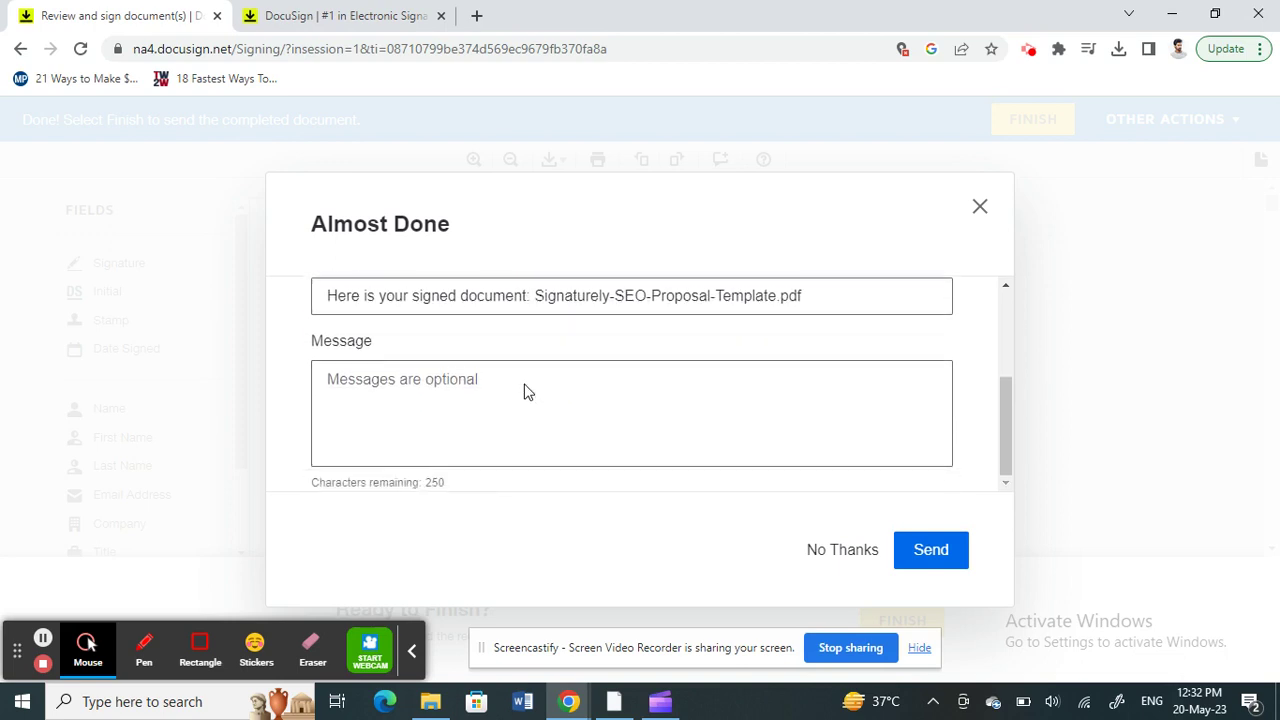
scroll(525, 390, "up", 3)
left_click(525, 390)
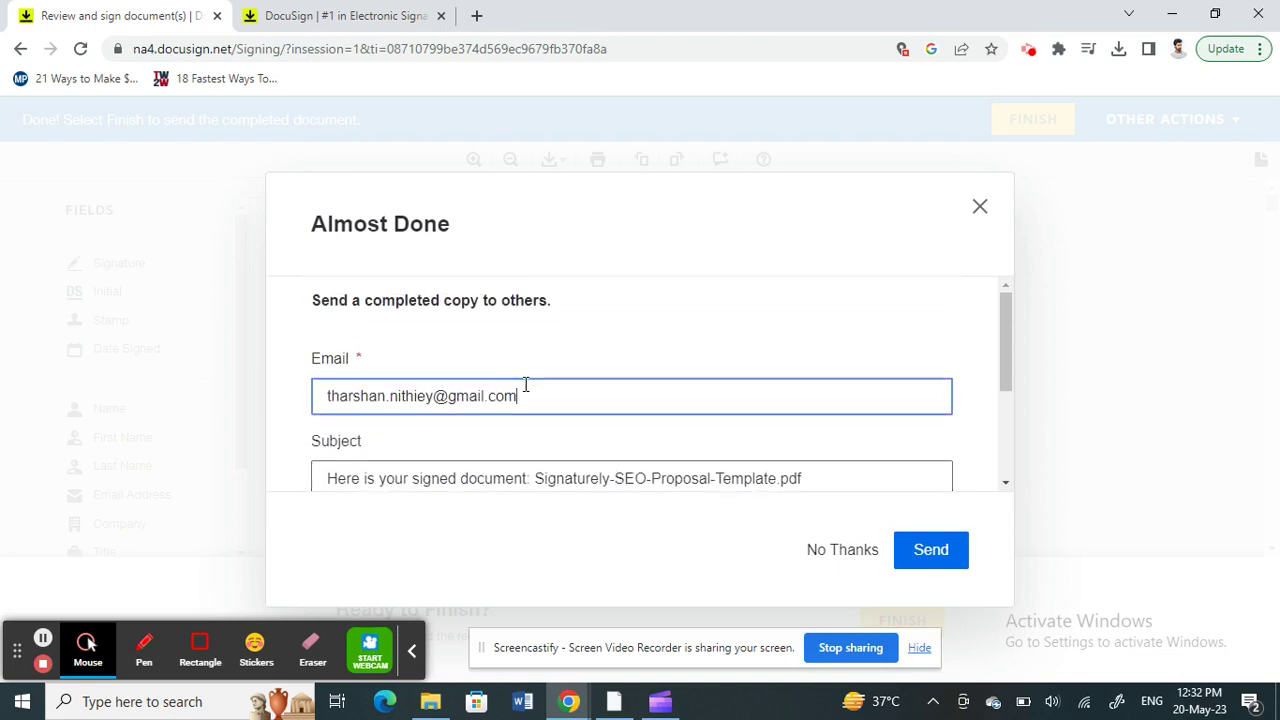
scroll(525, 385, "down", 3)
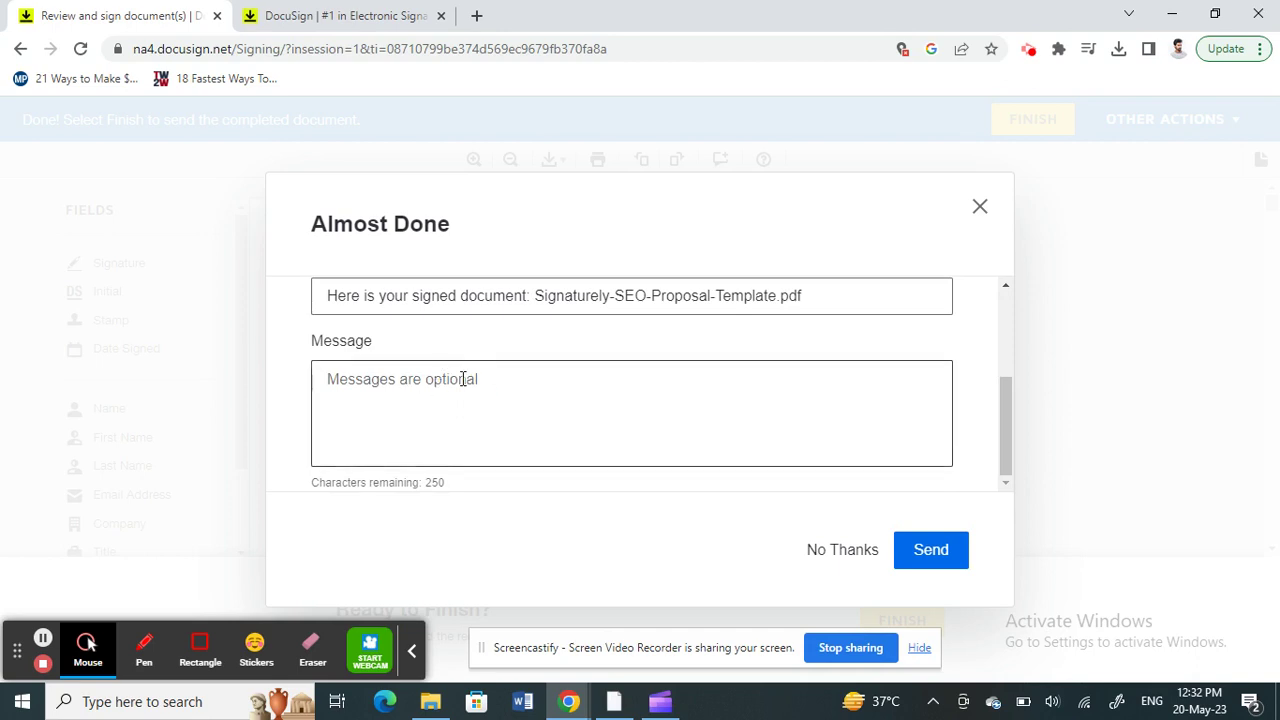
left_click(945, 565)
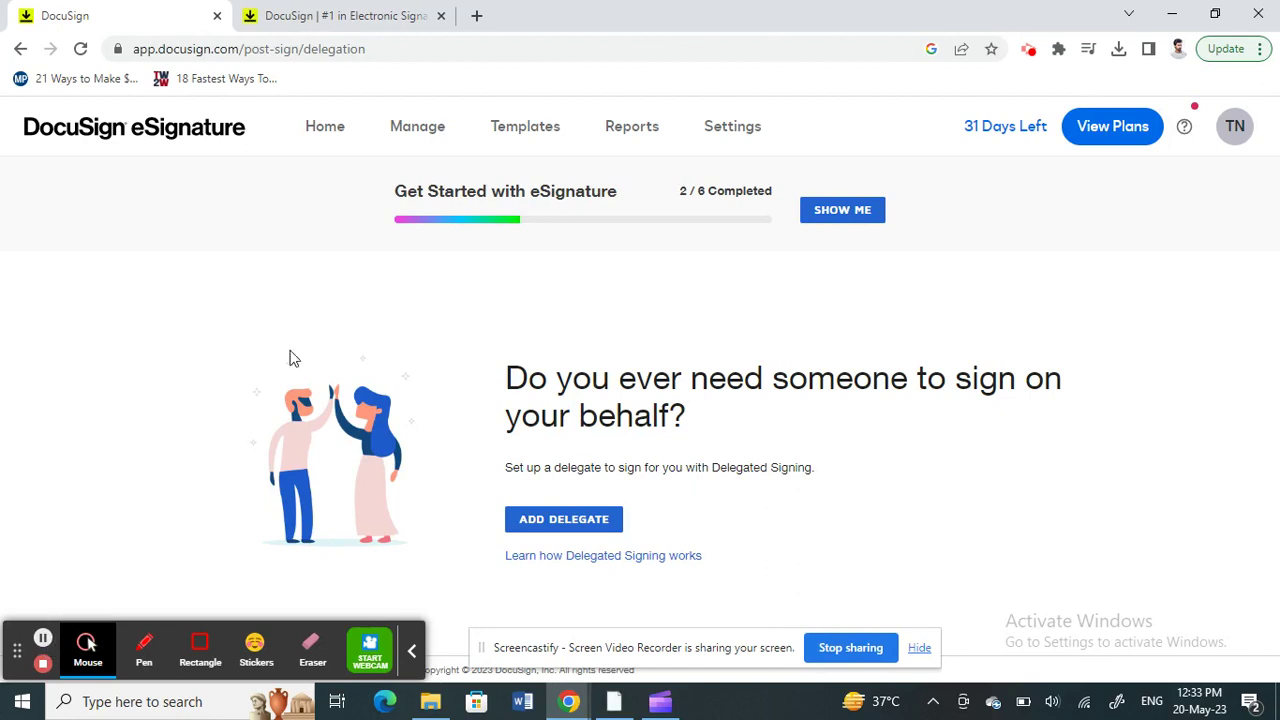
left_click(477, 16)
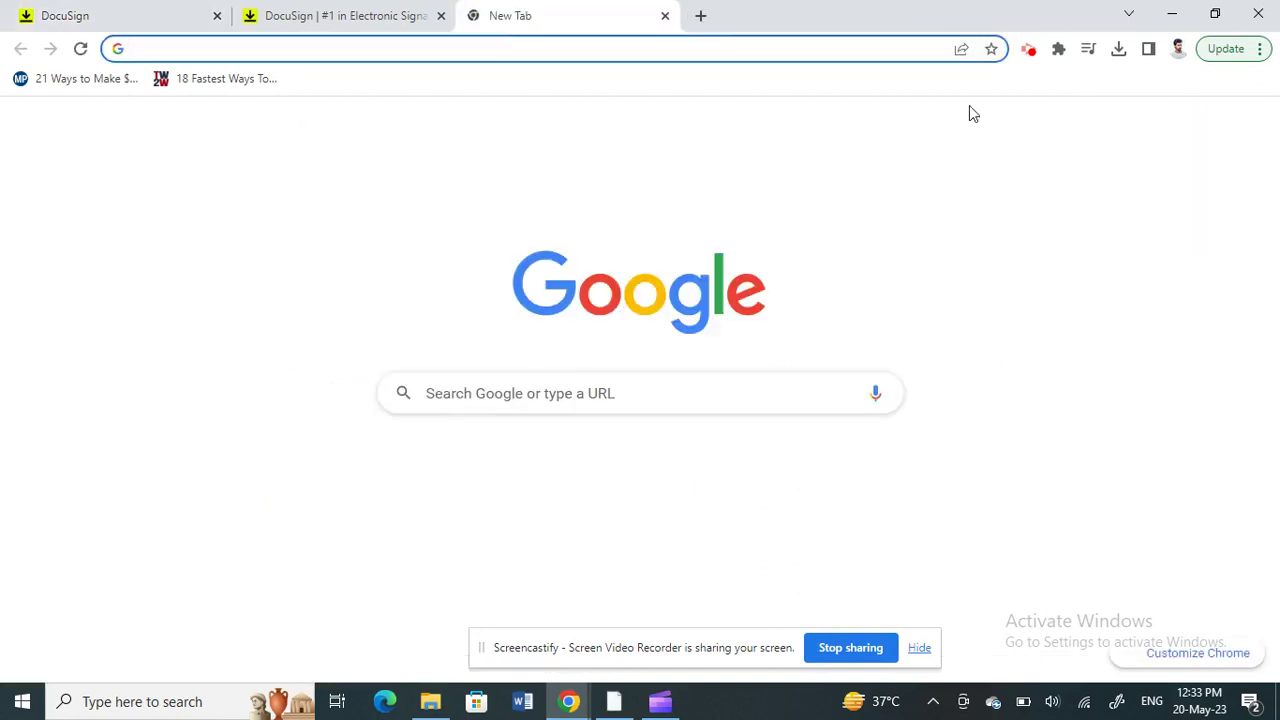
left_click(1100, 128)
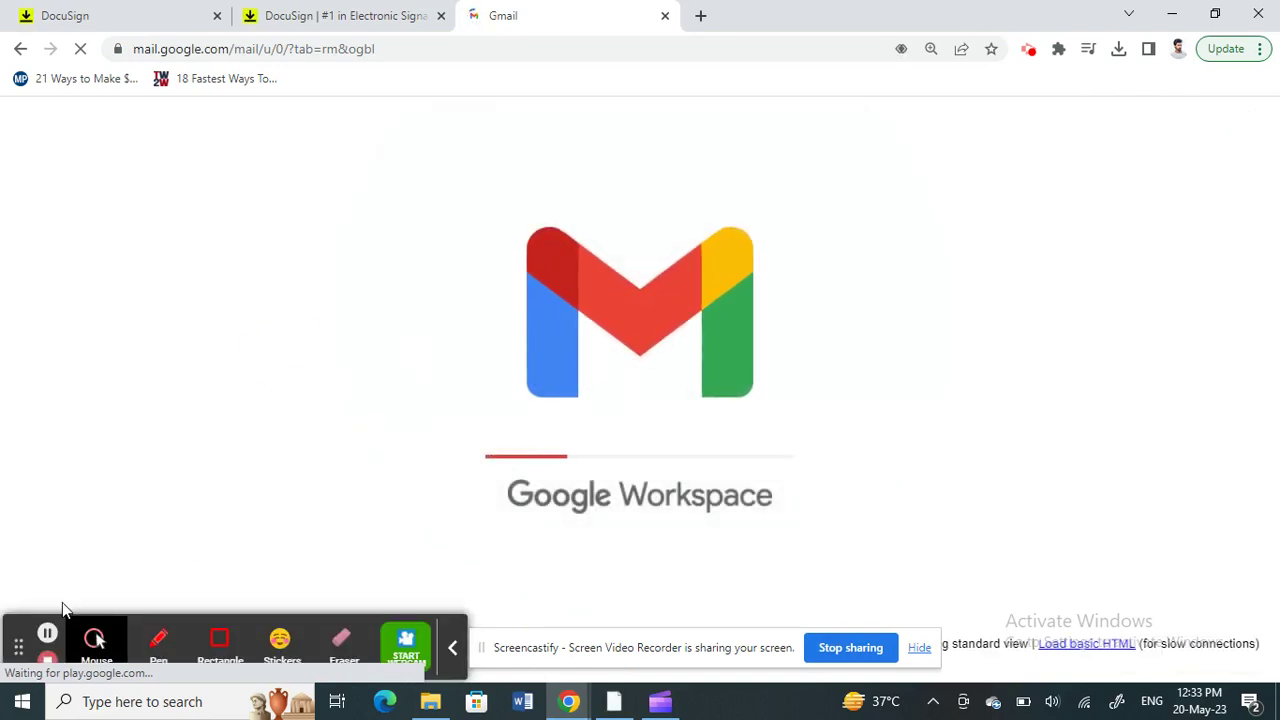
left_click(47, 634)
Step: Open the DocuSign 'Completed' email and view its Signaturely-SEO-Proposal-Template.pdf attachment
left_click(47, 634)
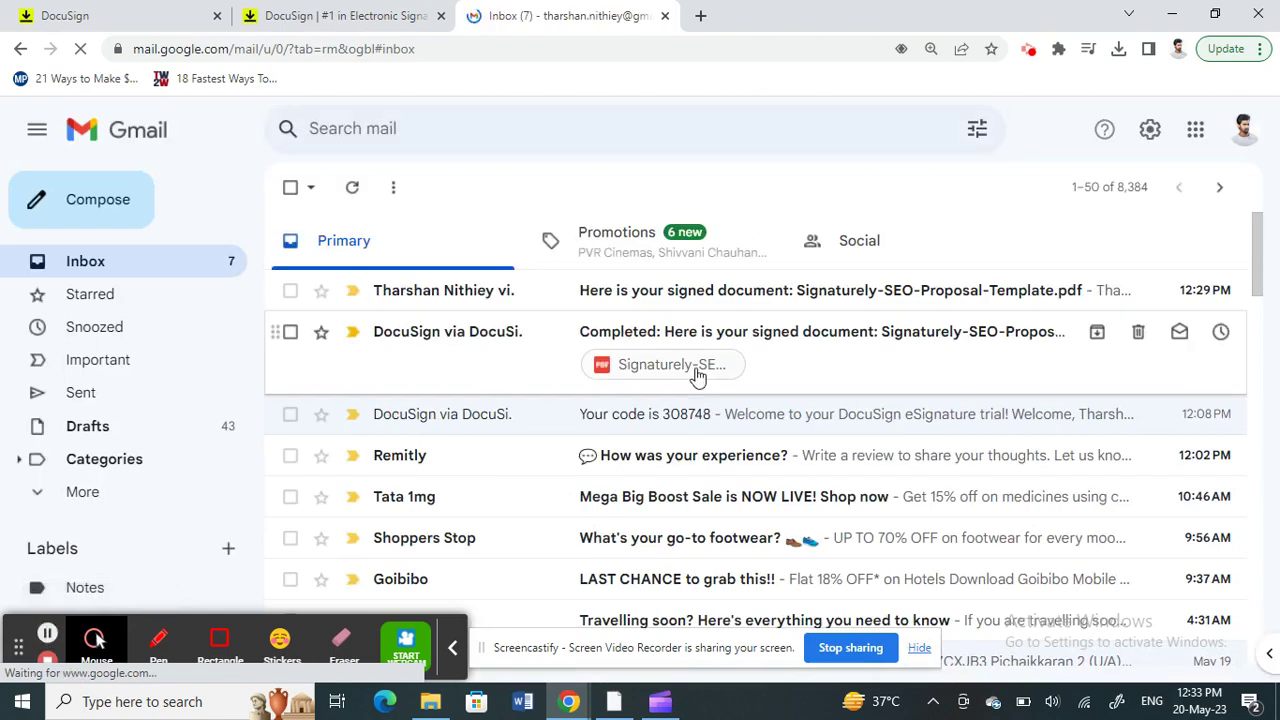
left_click(828, 355)
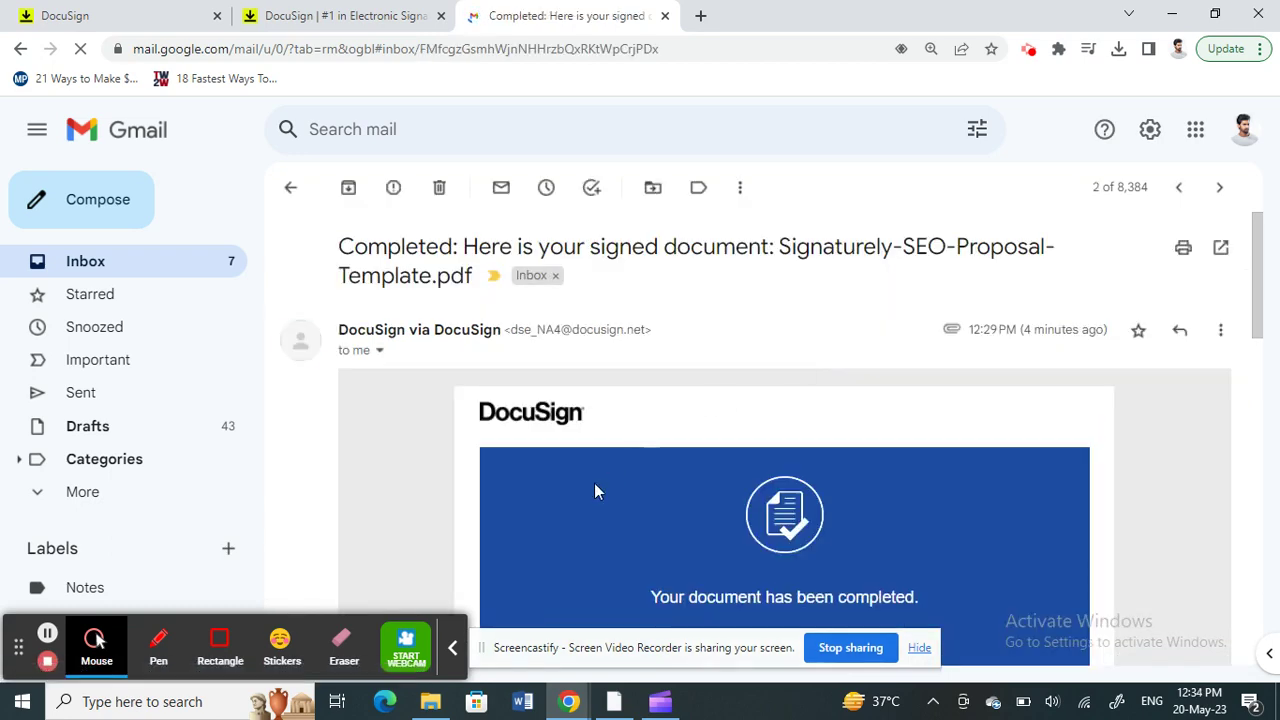
scroll(594, 490, "down", 12)
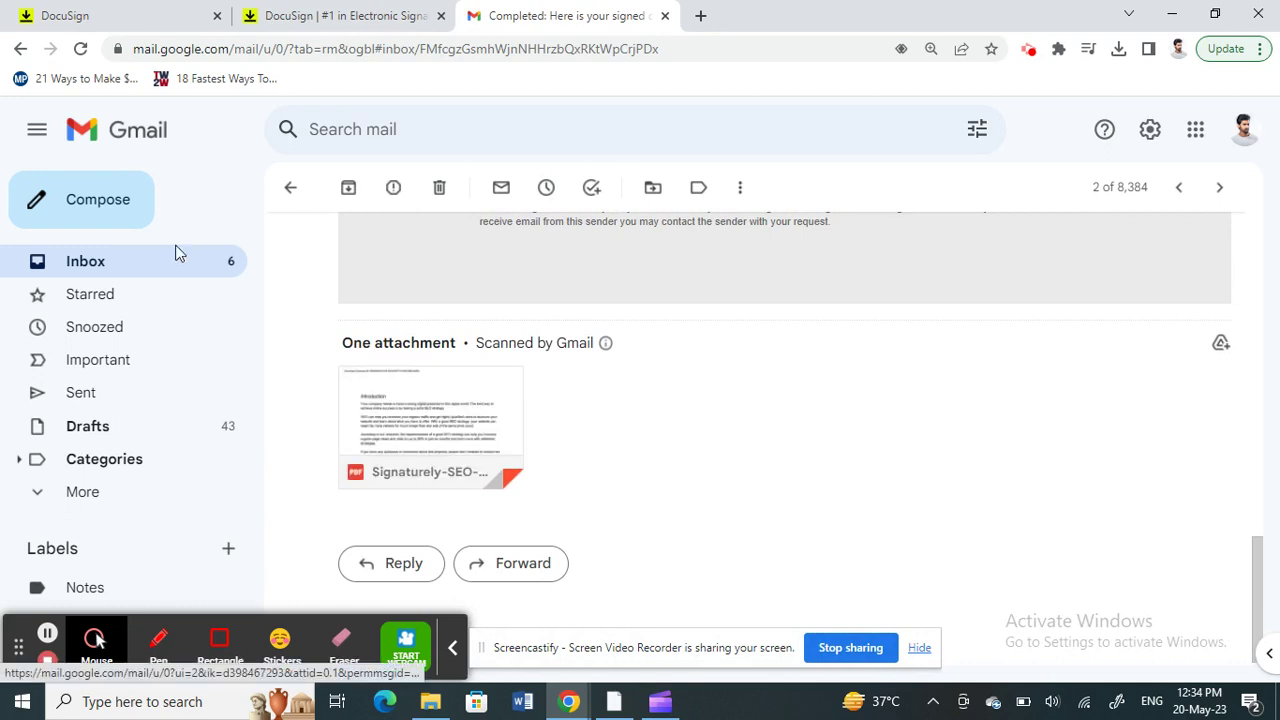
mouse_move(445, 418)
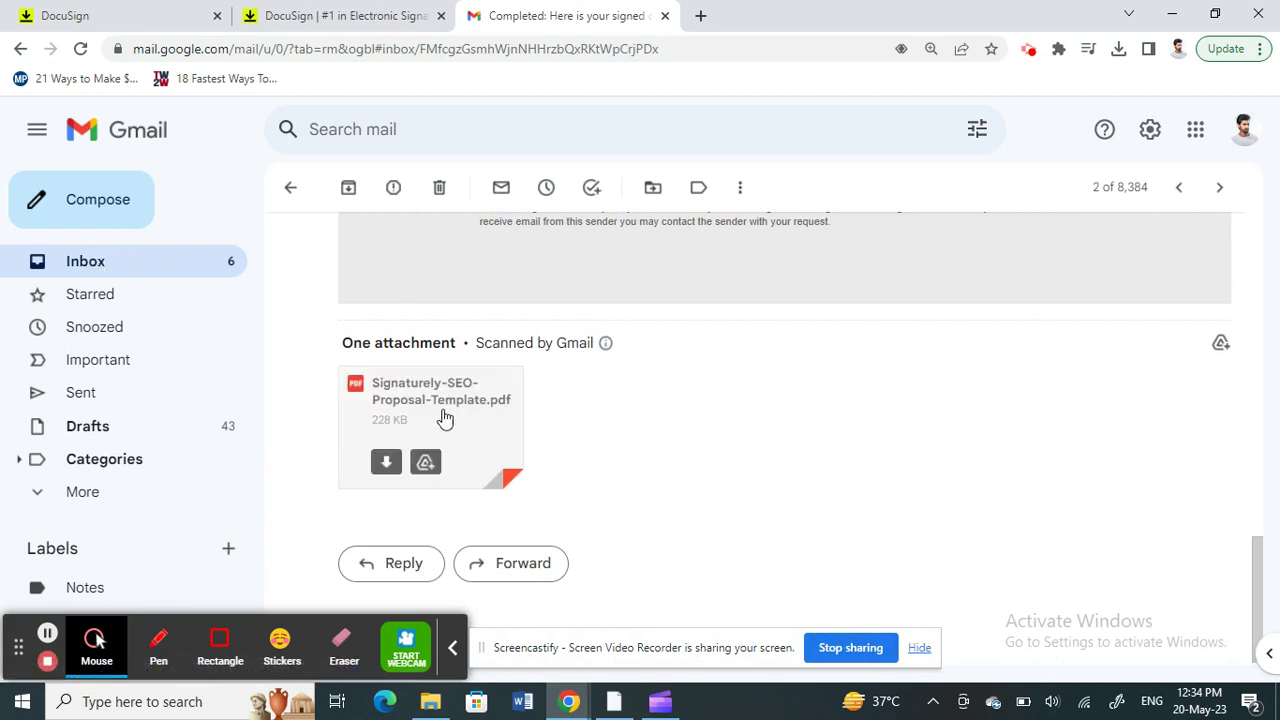
Step: Back in the inbox, open and read the 'Here is your signed document' email
left_click(126, 265)
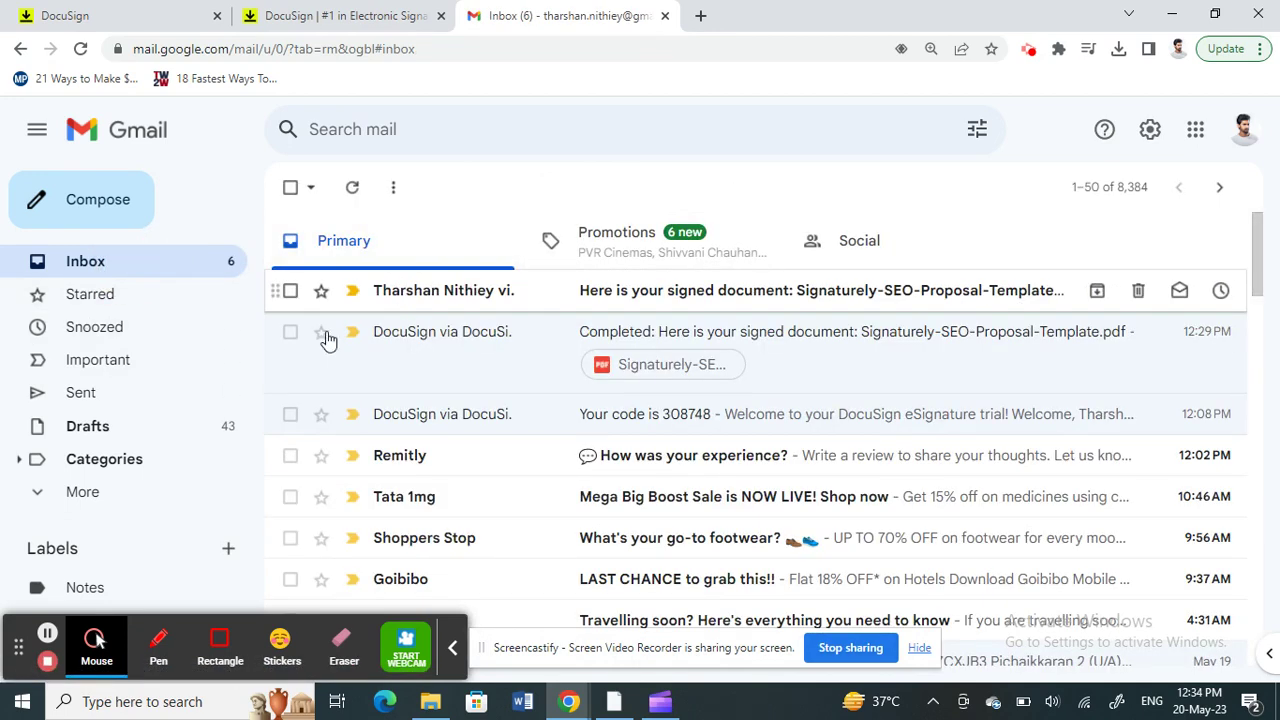
left_click(482, 295)
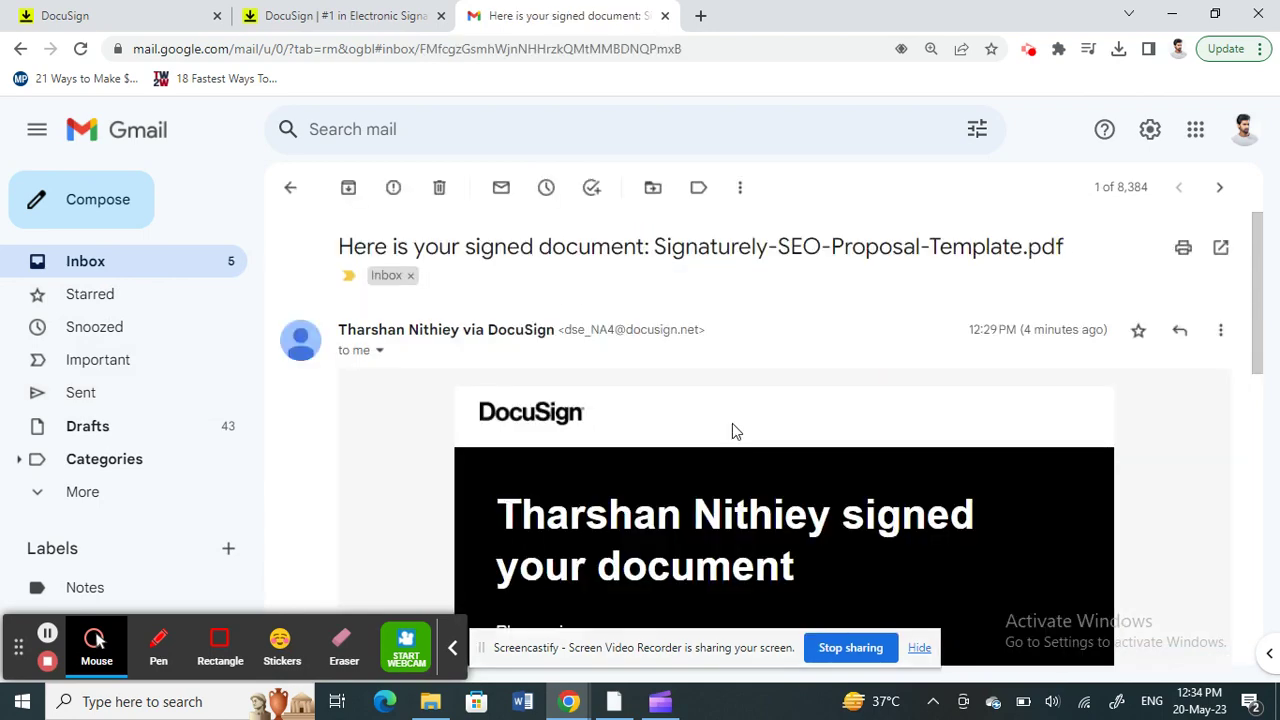
scroll(732, 420, "down", 3)
scroll(733, 428, "down", 3)
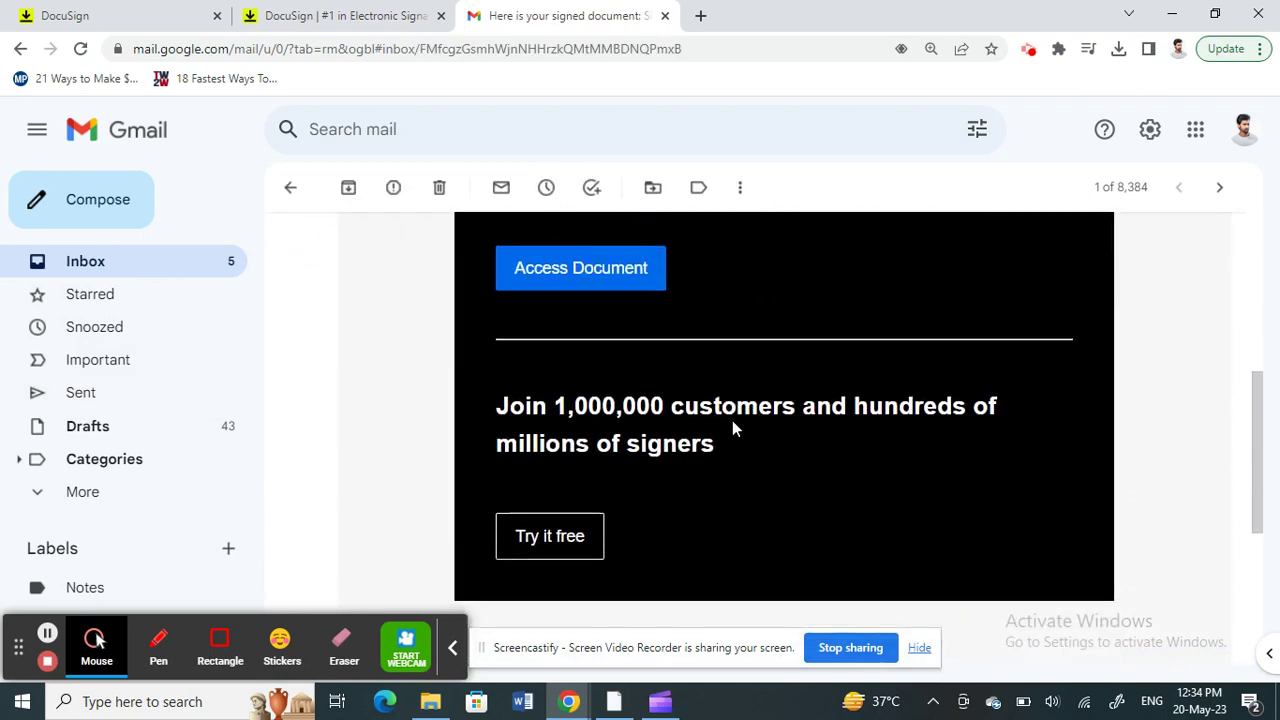
scroll(733, 428, "up", 5)
scroll(732, 428, "down", 2)
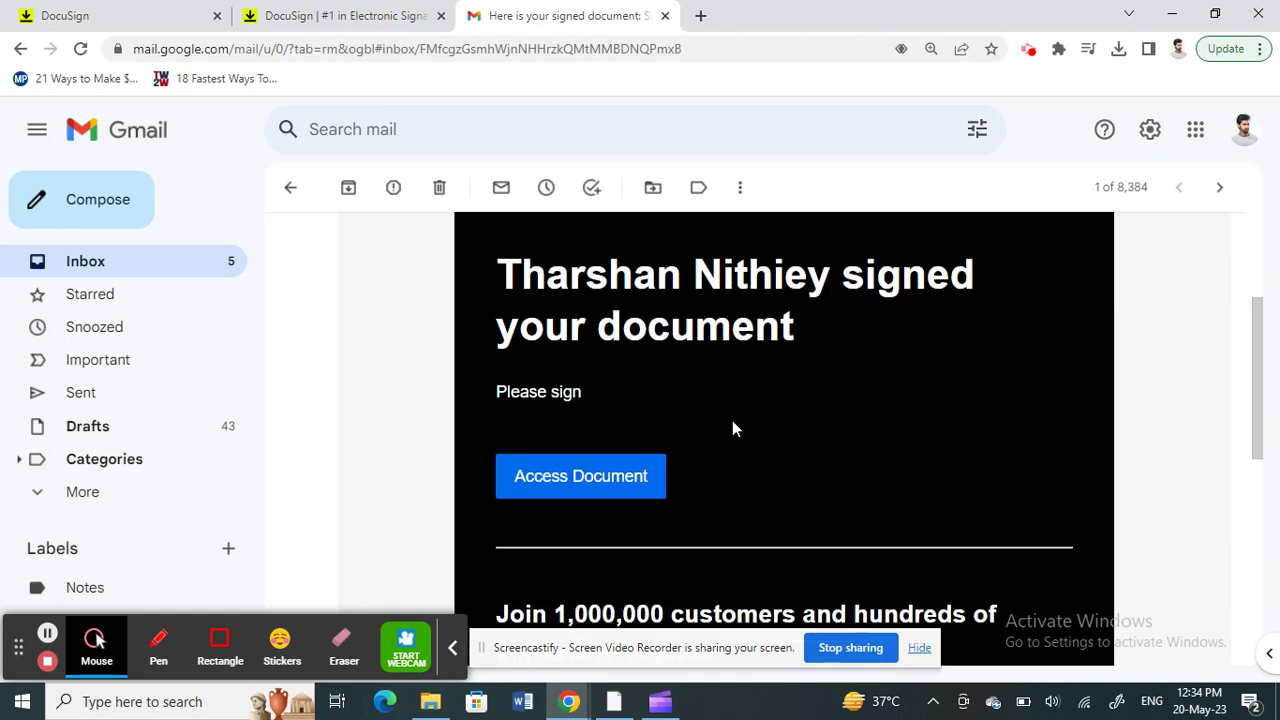
scroll(769, 431, "down", 5)
scroll(820, 415, "down", 1)
scroll(820, 415, "up", 10)
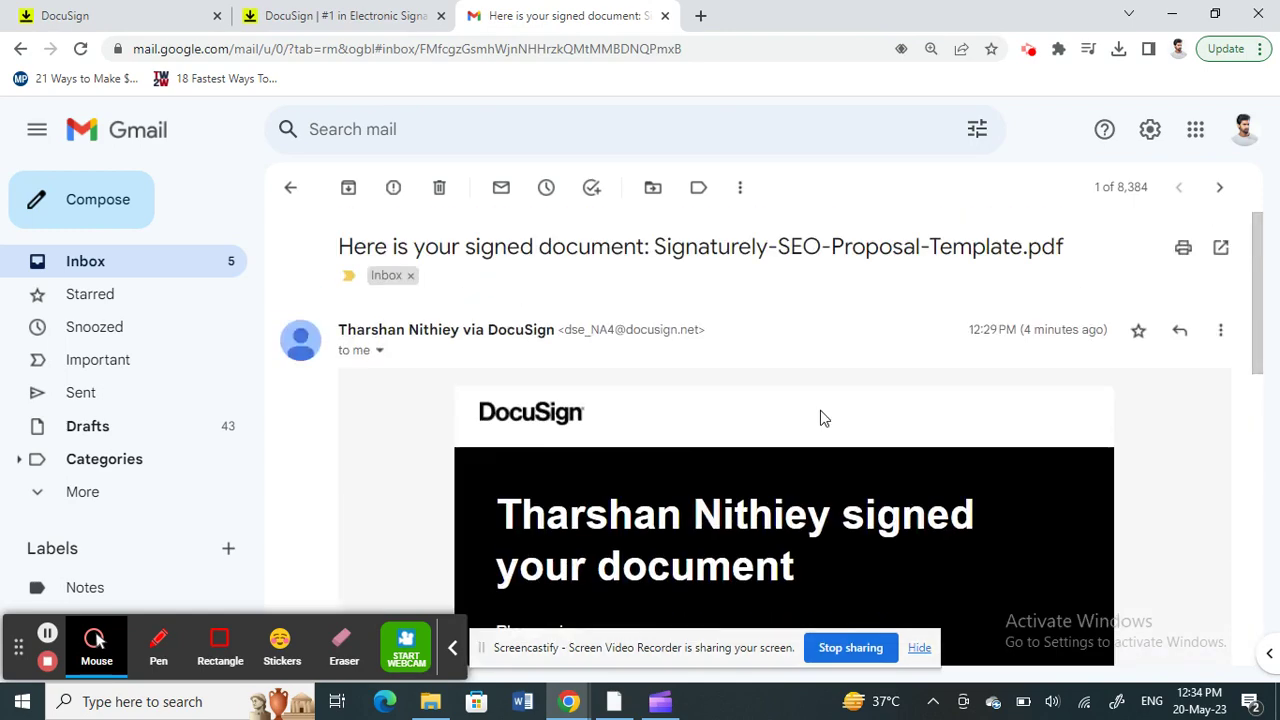
left_click(45, 638)
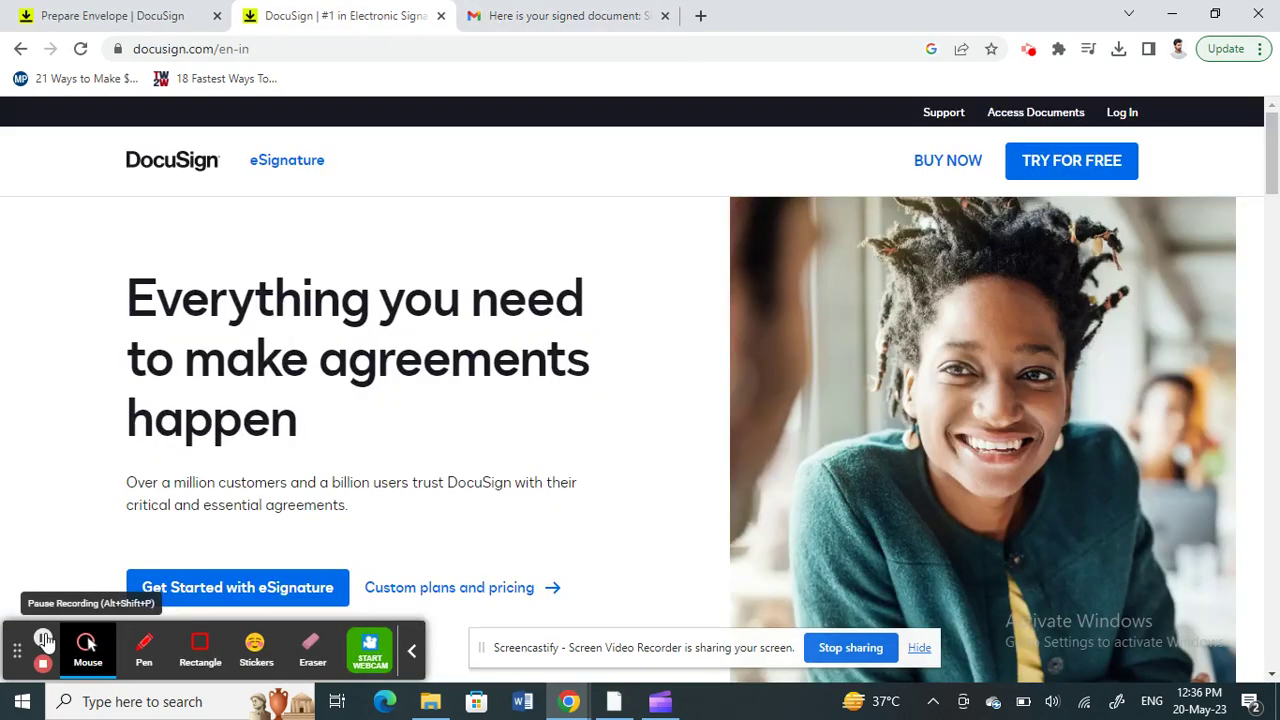